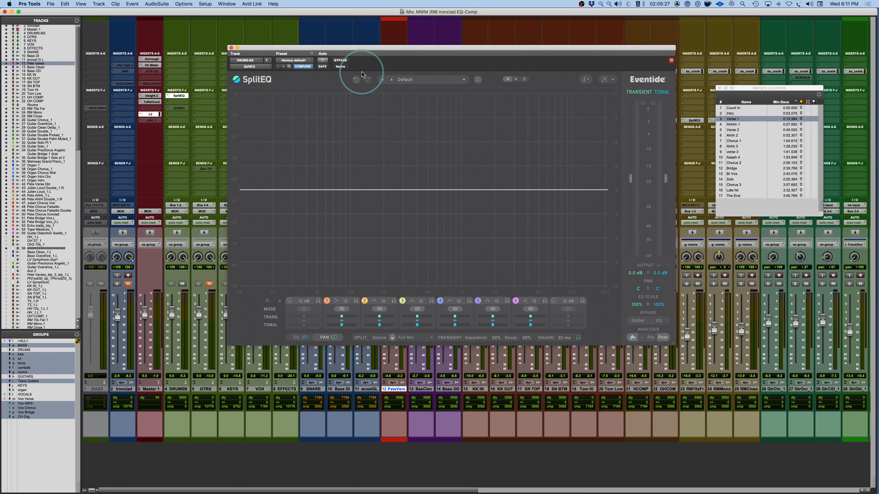
click(590, 79)
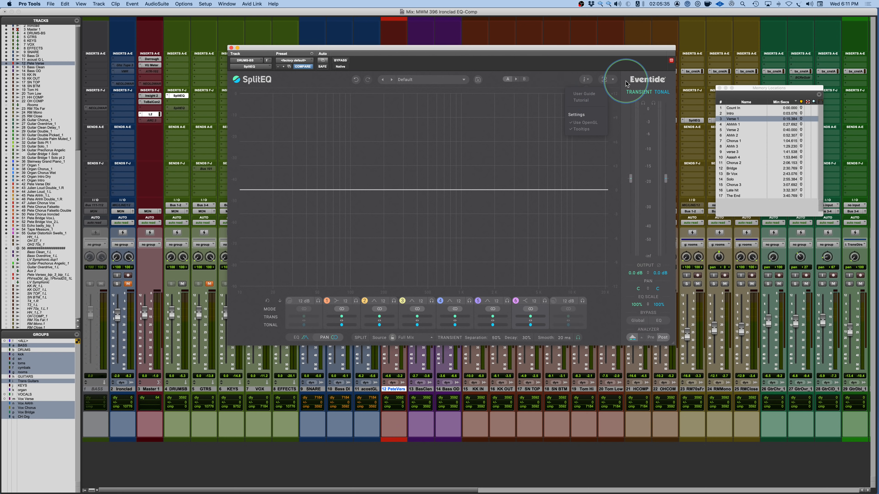
click(612, 80)
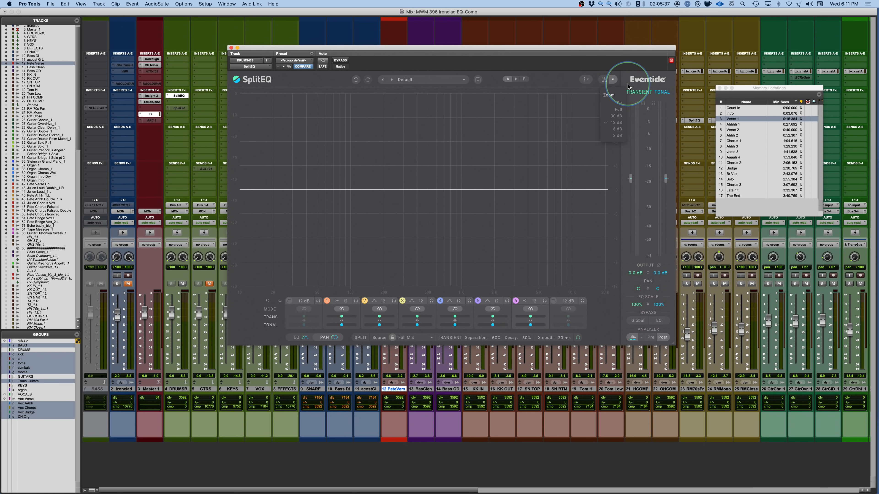
click(544, 76)
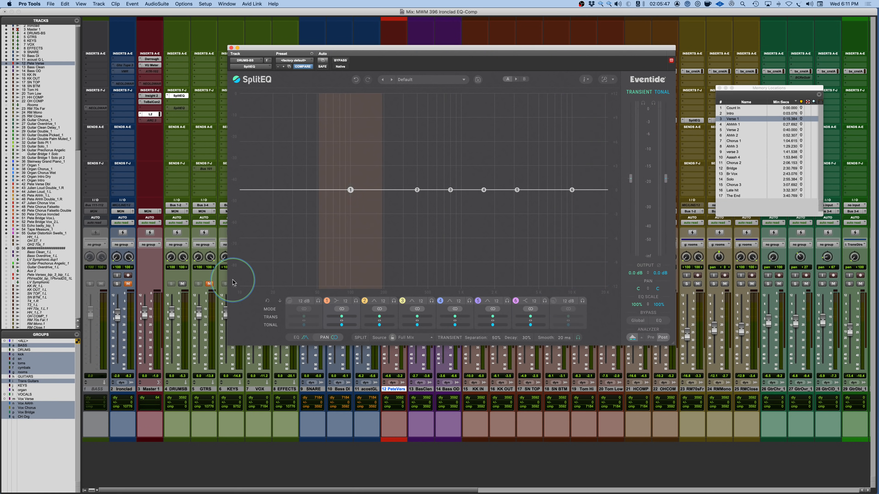
click(553, 301)
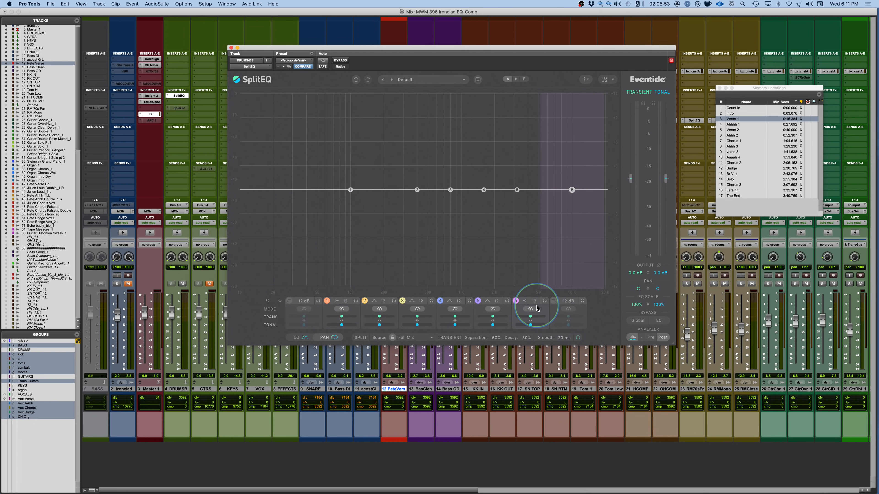
Show the EQ parameters, boost band 1 by about 3.1 dB near 102 Hz, and change its shape to Peak.
click(297, 338)
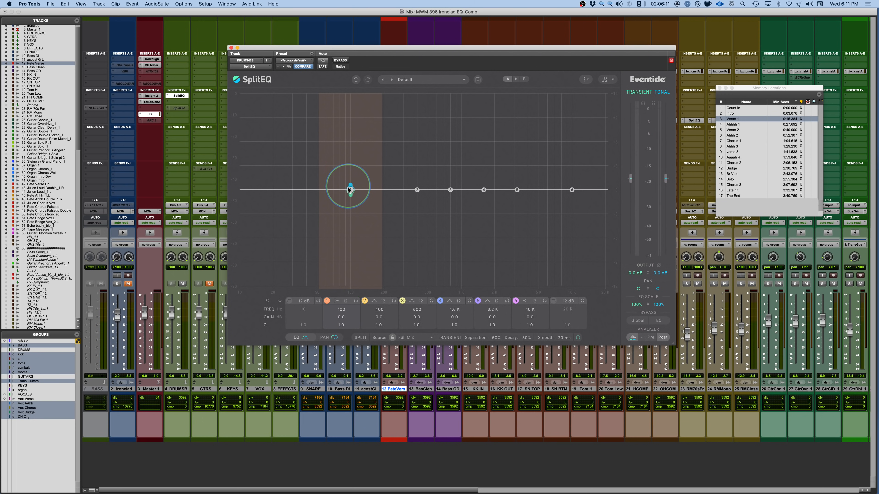
drag(349, 187, 352, 176)
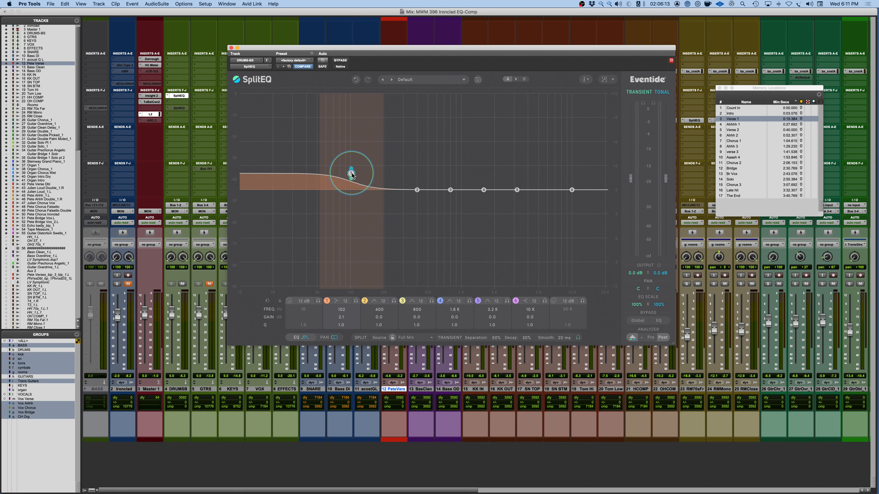
click(336, 301)
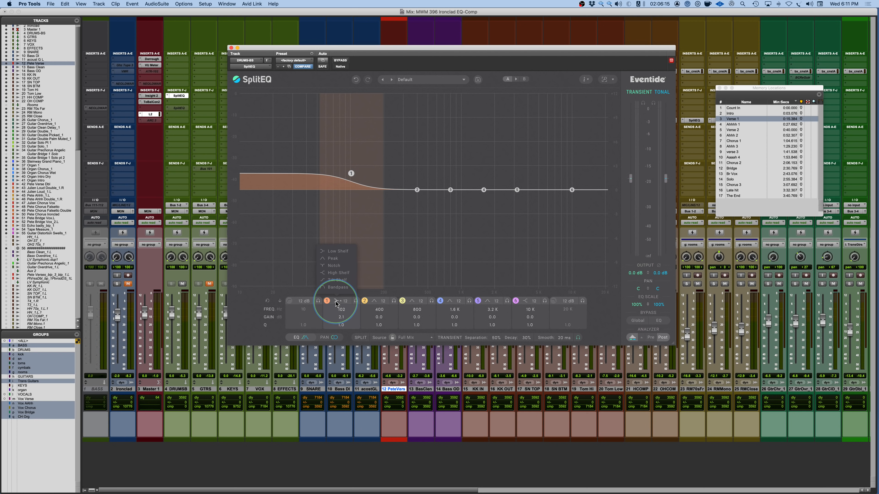
click(324, 259)
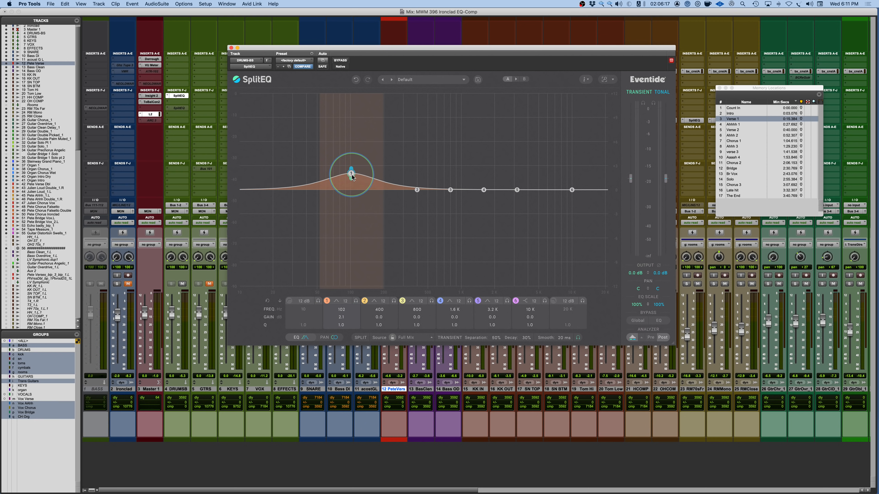
Split band 1 near 106 Hz into a transient boost of about 4.2 dB with Q 2.7 and a wider tonal cut of about 3.2 dB.
drag(351, 173, 351, 232)
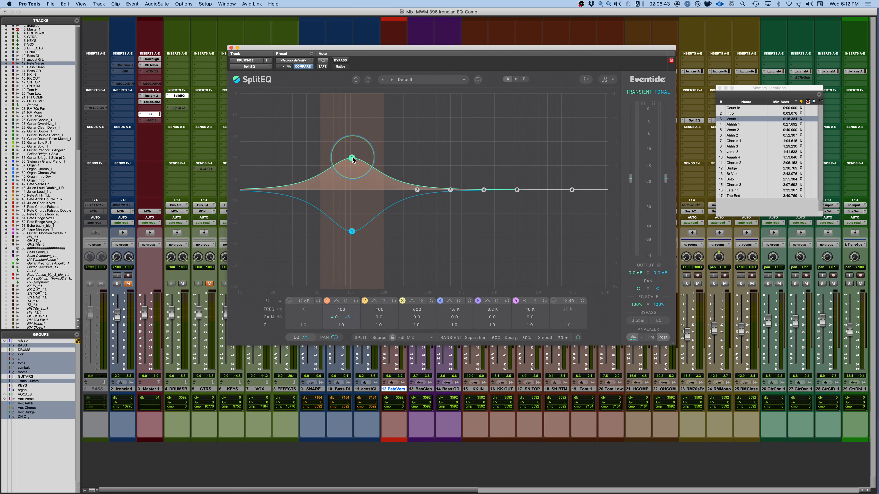
drag(352, 157, 352, 180)
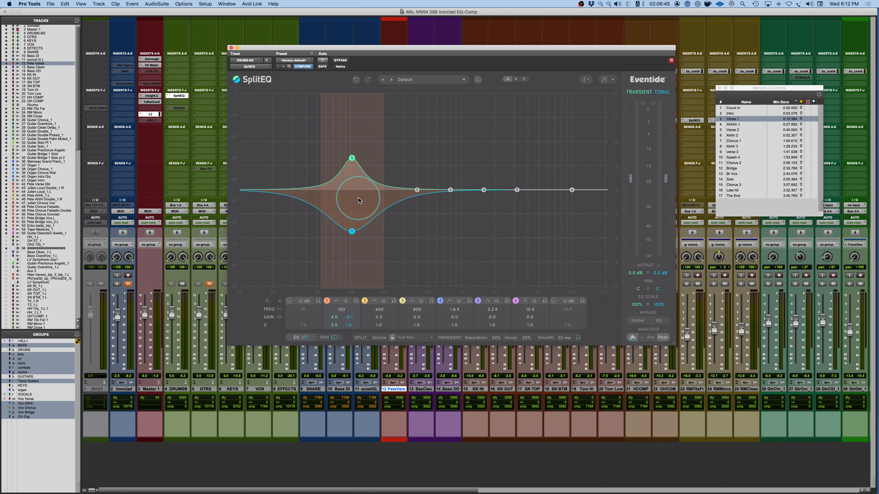
mouse_move(352, 231)
mouse_down()
mouse_move(352, 219)
mouse_move(354, 246)
mouse_move(354, 216)
mouse_up()
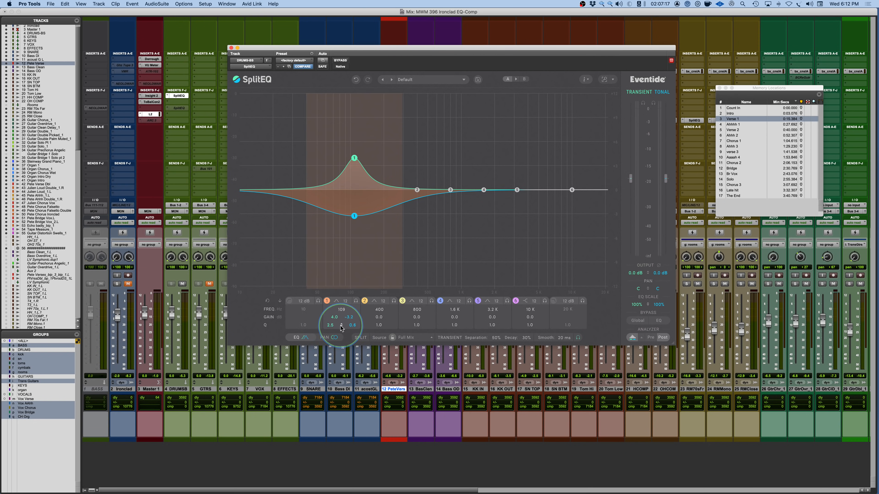
mouse_move(340, 328)
mouse_down()
mouse_move(341, 314)
mouse_move(354, 329)
mouse_up()
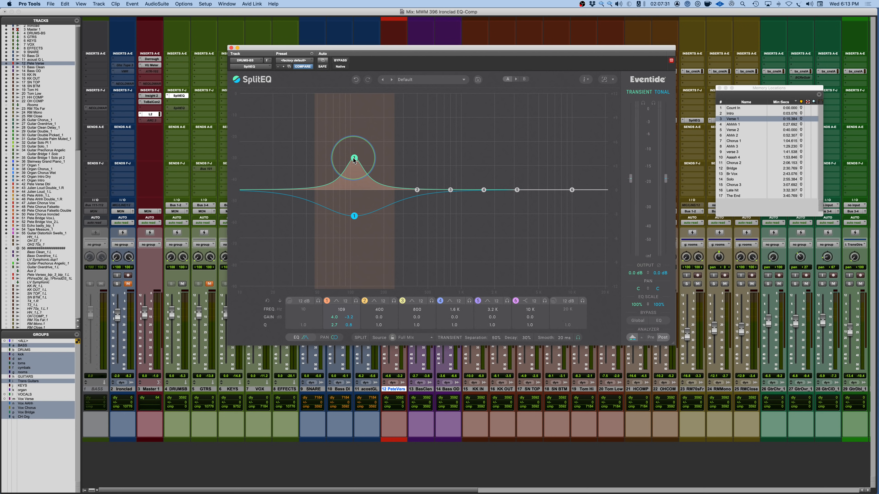
drag(353, 159, 353, 158)
Try a Notch shape on band 1, assigned to transient only, tonal only and both, and restore the Peak shape.
click(336, 300)
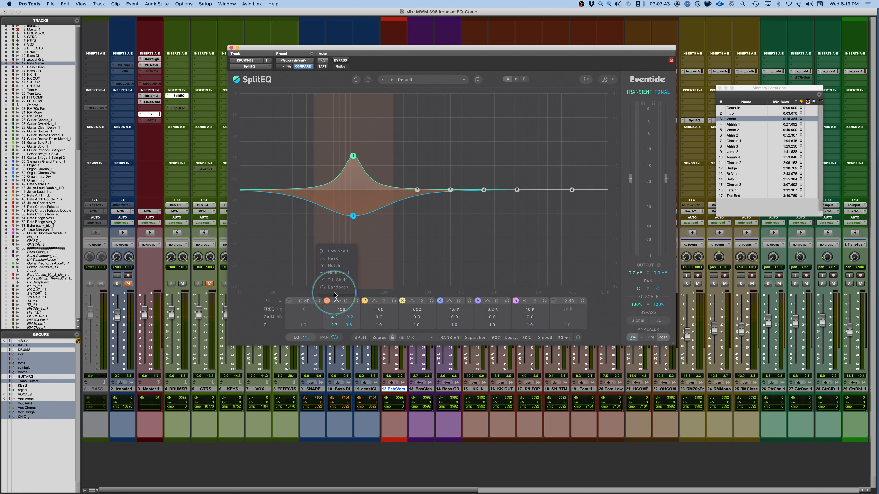
click(333, 266)
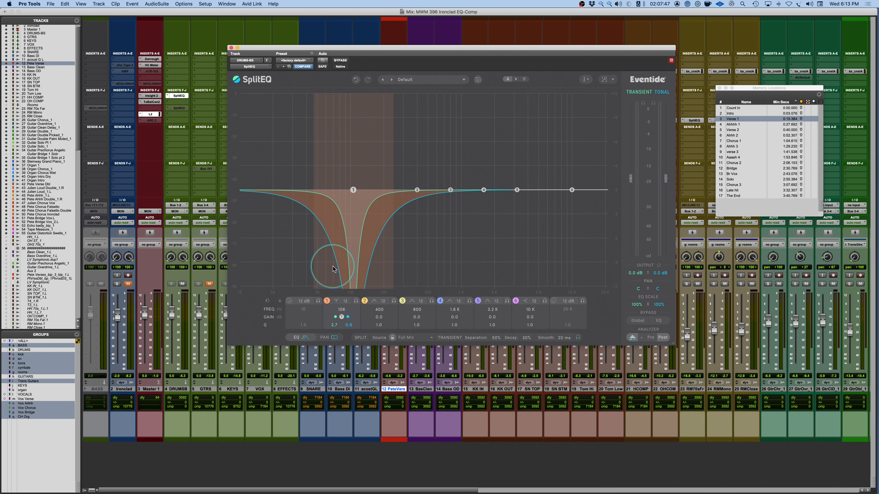
click(335, 318)
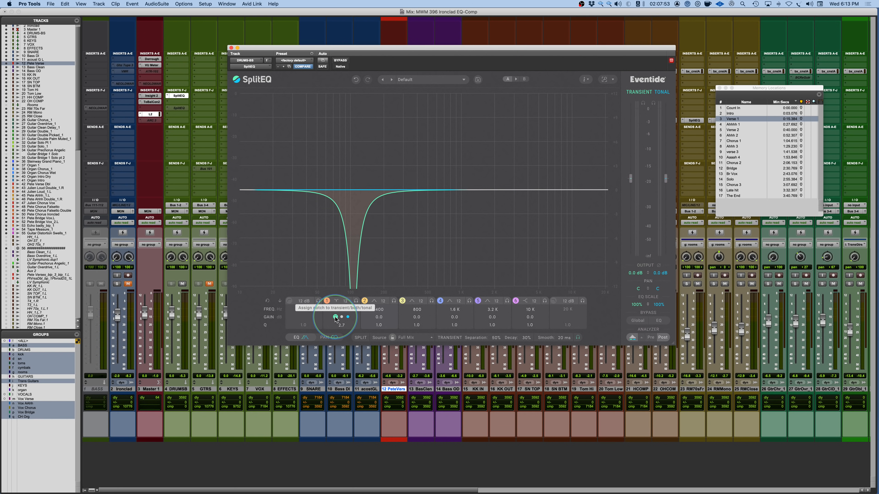
click(347, 317)
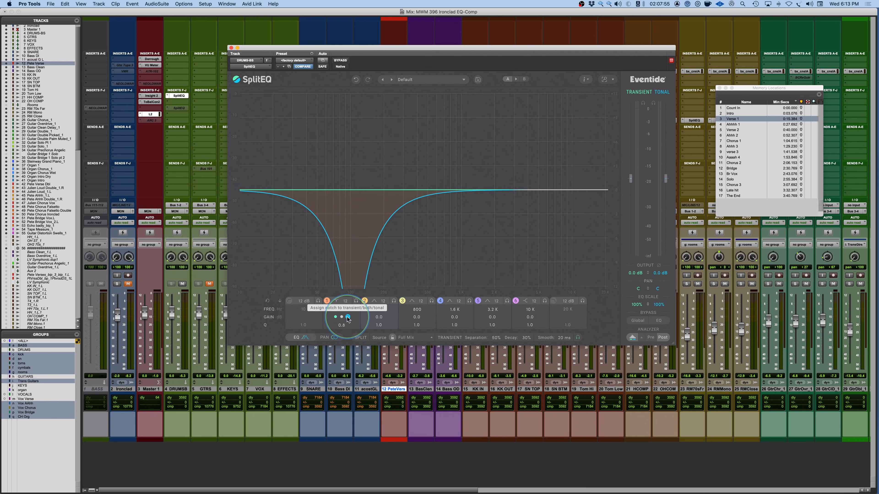
click(335, 317)
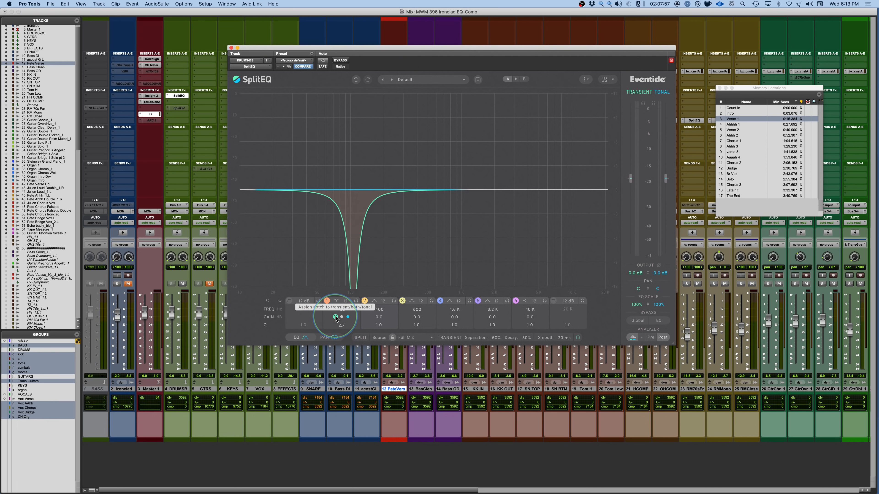
click(341, 317)
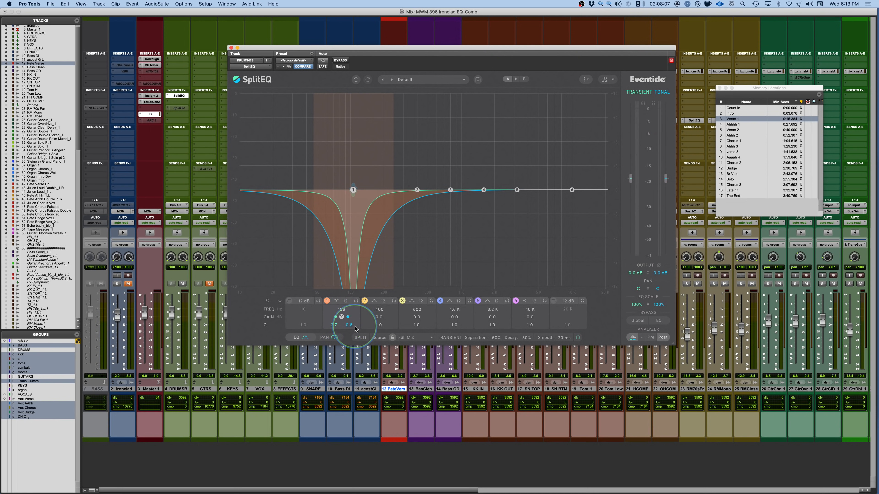
click(338, 301)
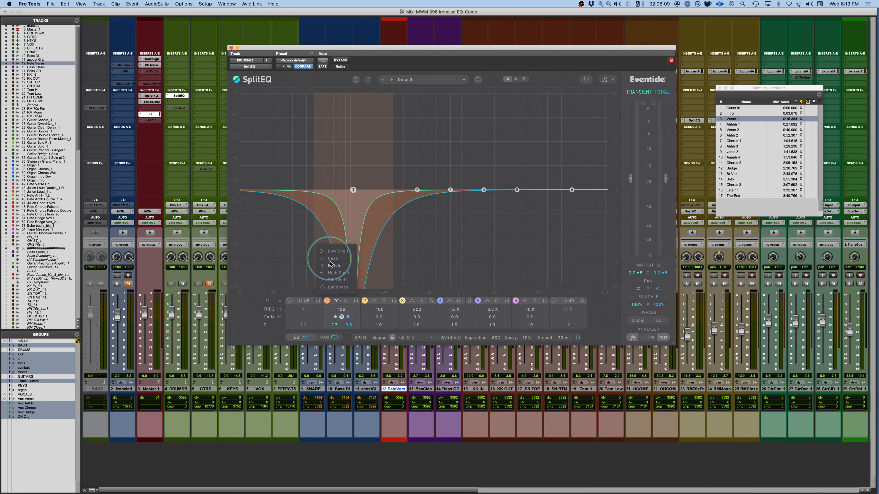
click(331, 259)
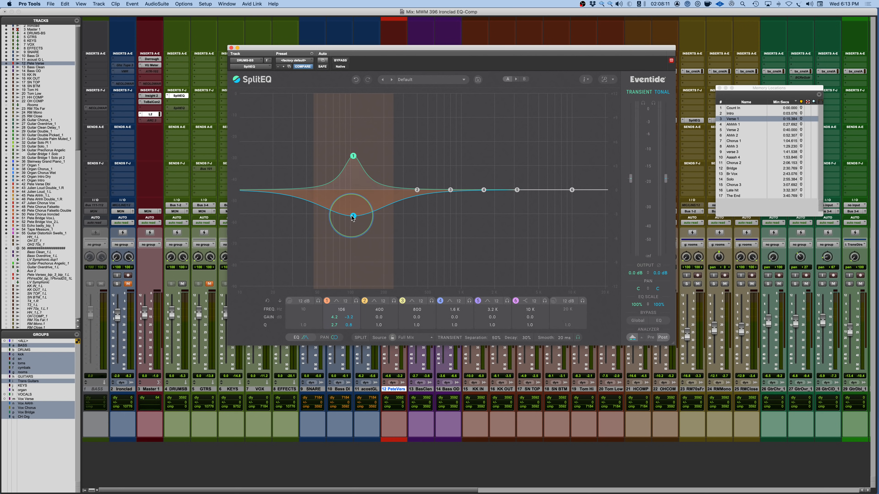
Move band 1 to about 114 Hz and reset its tonal gain to 0.0 dB.
drag(353, 217, 354, 191)
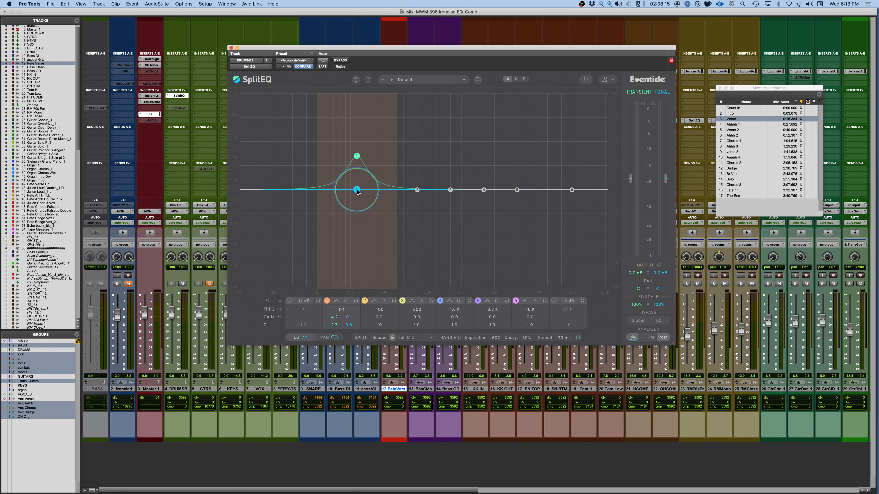
double_click(352, 318)
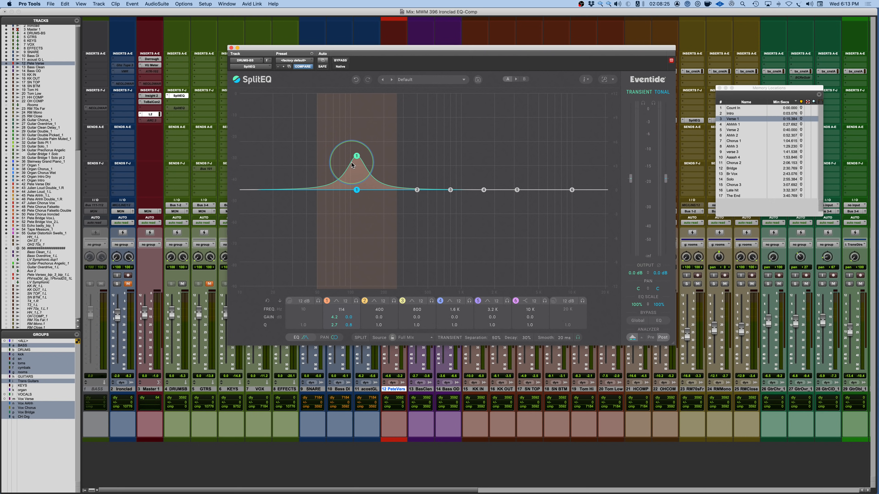
Enable the 12 dB low-cut filter and split its cutoffs to about 24 Hz for transient and 93 Hz for tonal.
click(291, 300)
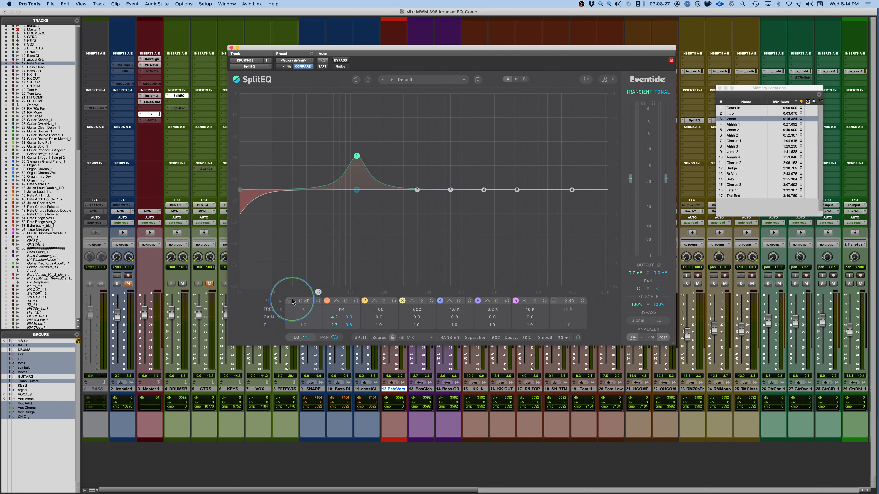
drag(240, 190, 321, 194)
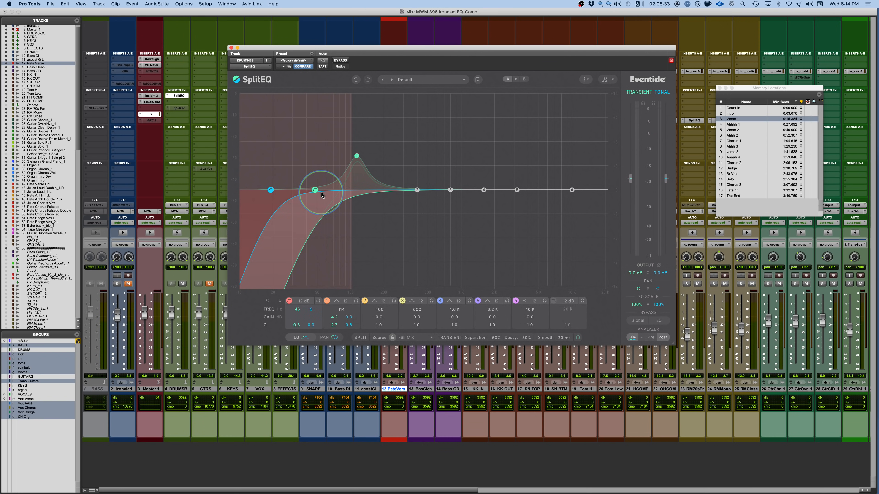
drag(320, 194, 344, 187)
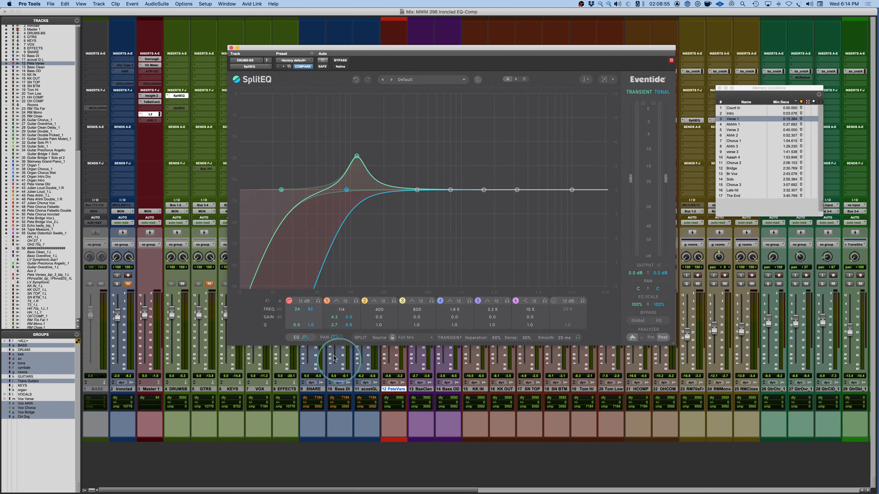
Try band 1's mid/side pan mode in the pan controls, switch it back, and return to the EQ parameters.
click(325, 337)
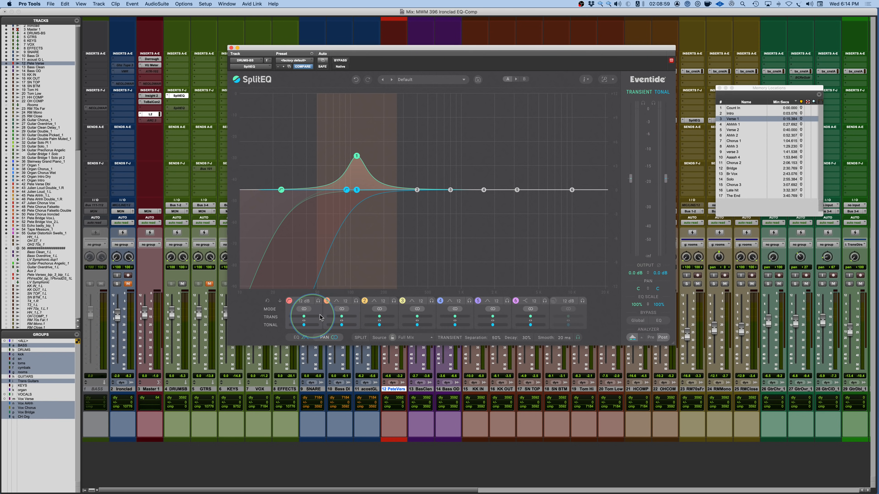
click(342, 308)
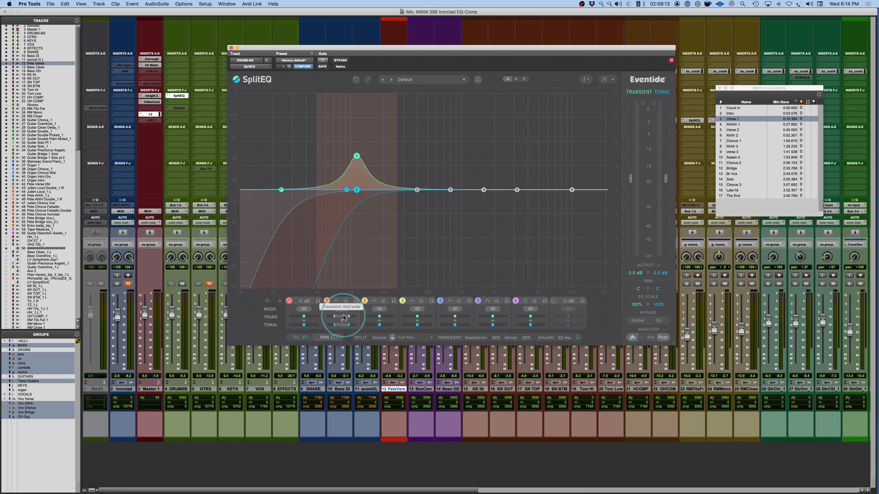
click(341, 309)
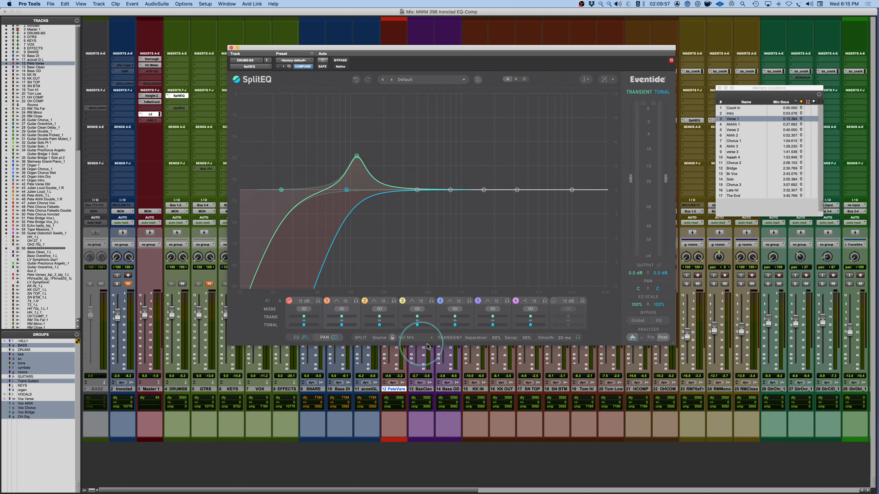
click(296, 338)
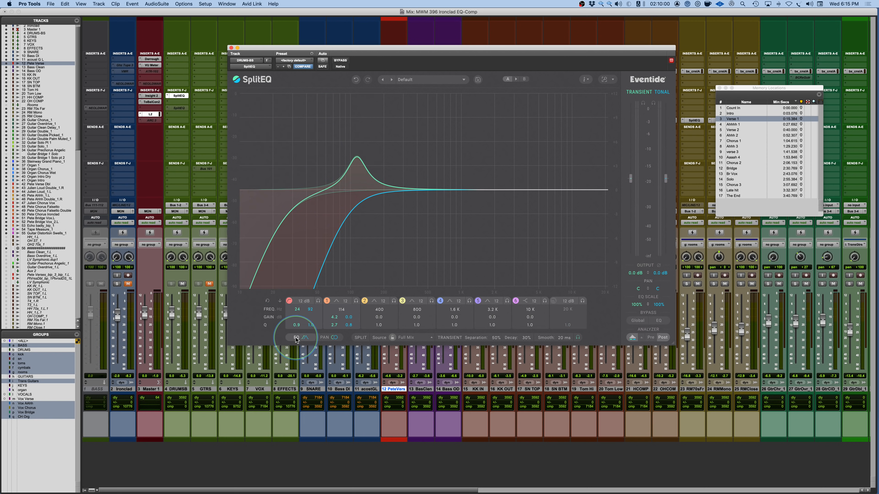
Set the split source type to Bass.
click(402, 338)
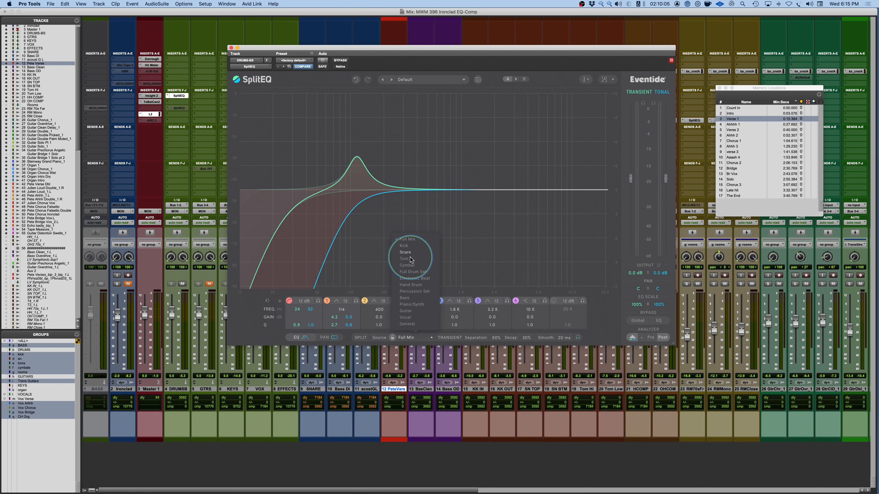
click(413, 299)
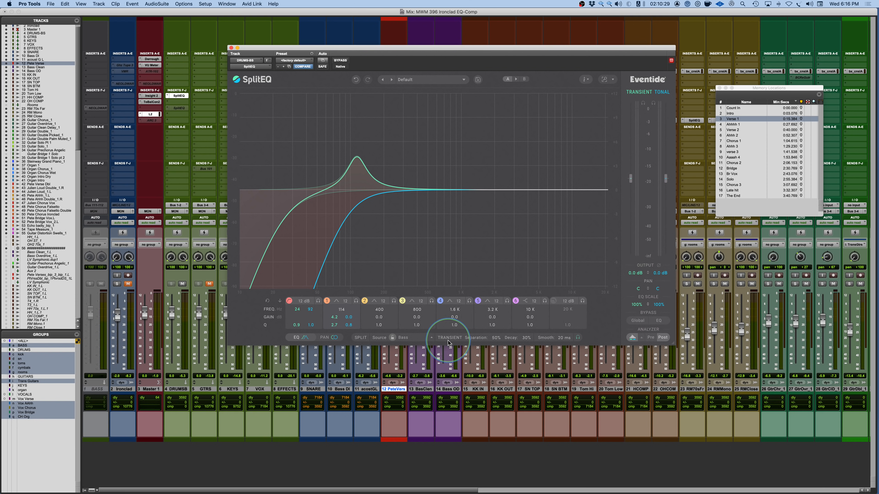
Reduce the transient separation below its preset value and adjust the smoothing time between transient and tonal regions.
drag(498, 340, 497, 304)
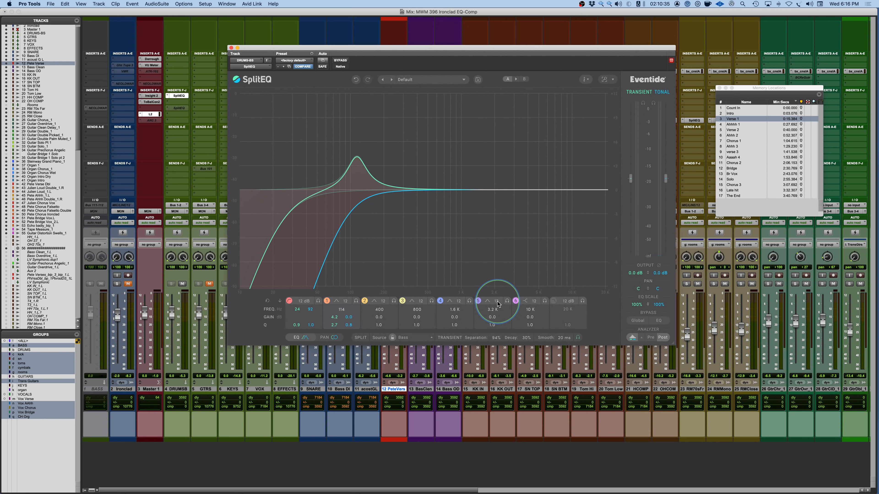
drag(497, 304, 497, 362)
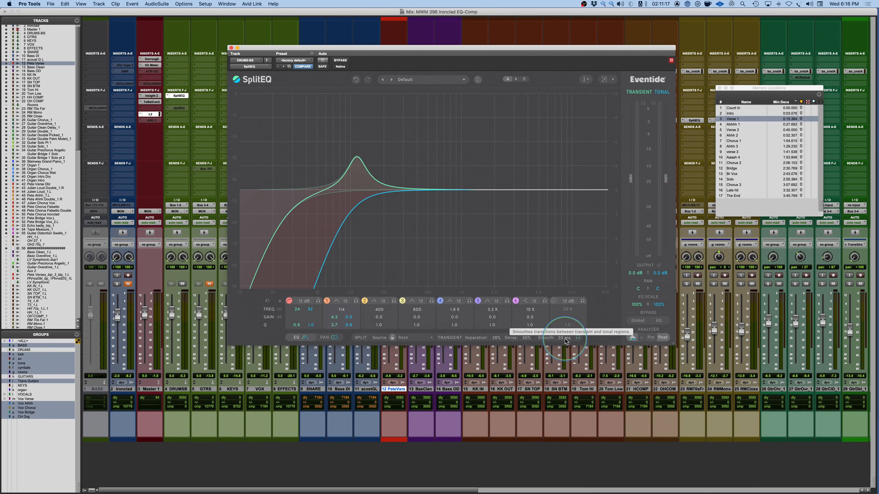
drag(563, 338, 566, 394)
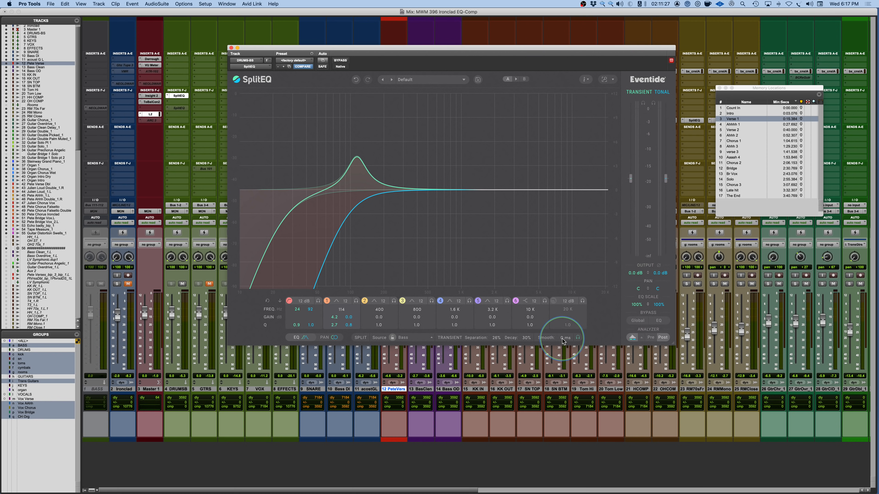
drag(562, 338, 560, 262)
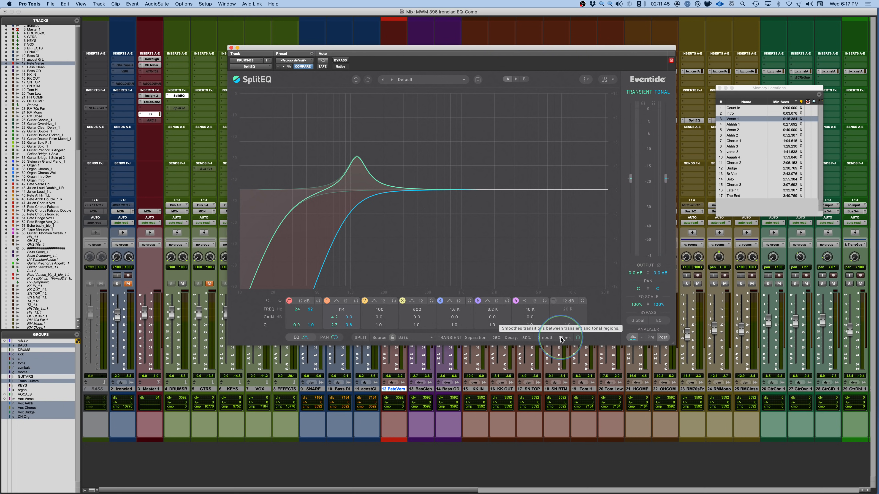
Set the transient smoothing time to 10 ms and audition the transient and tonal signals separately in solo.
drag(561, 338, 565, 367)
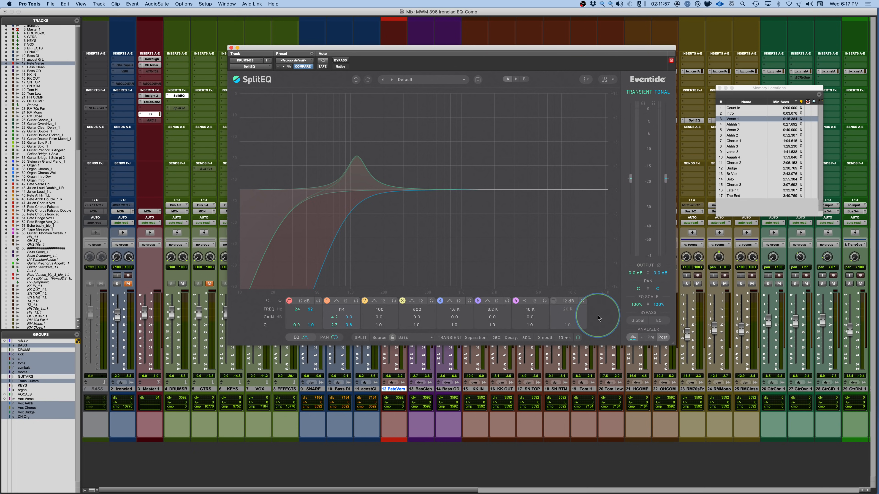
click(643, 104)
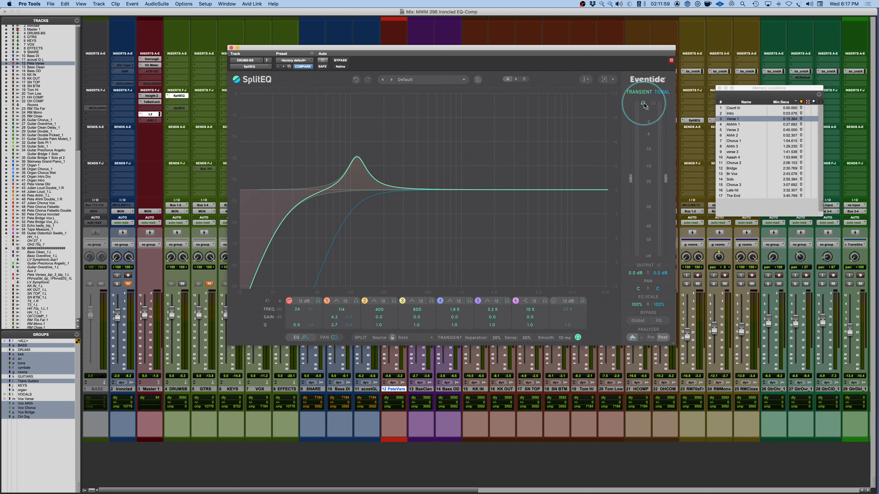
click(645, 103)
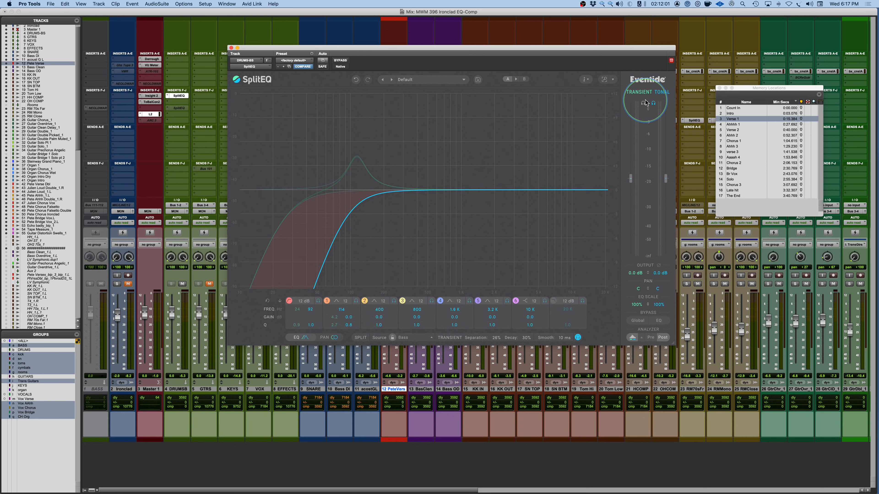
click(643, 103)
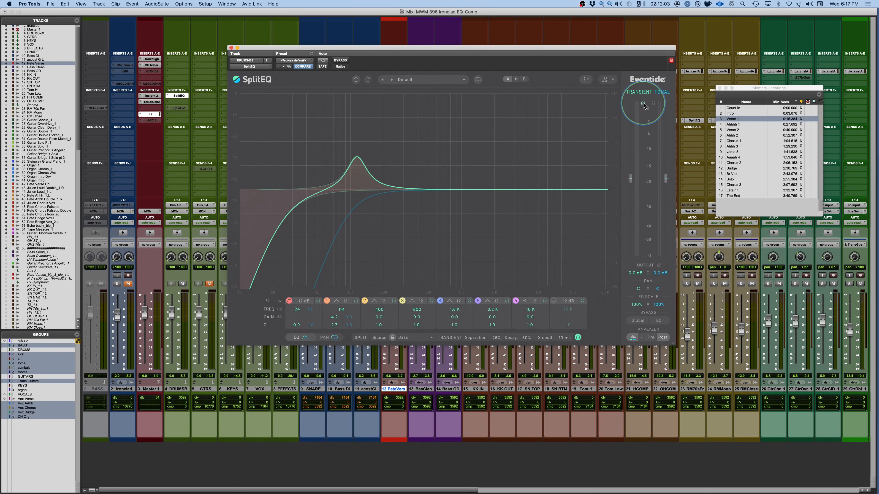
click(643, 103)
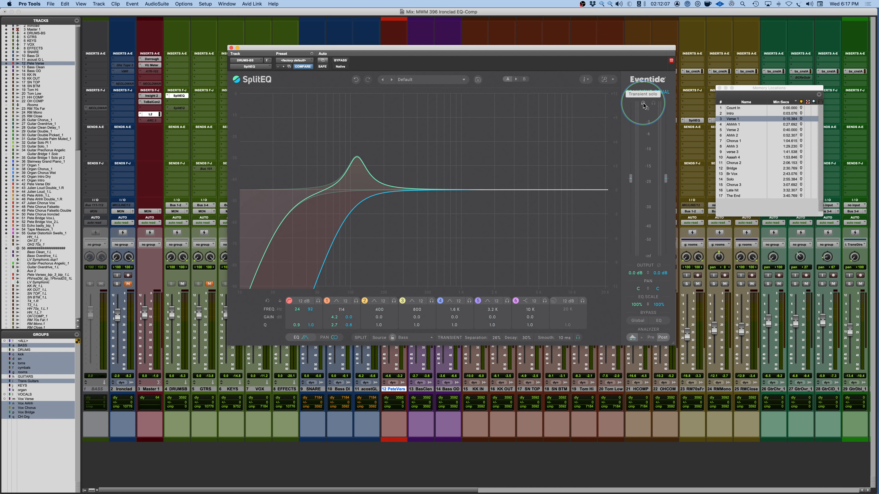
click(643, 103)
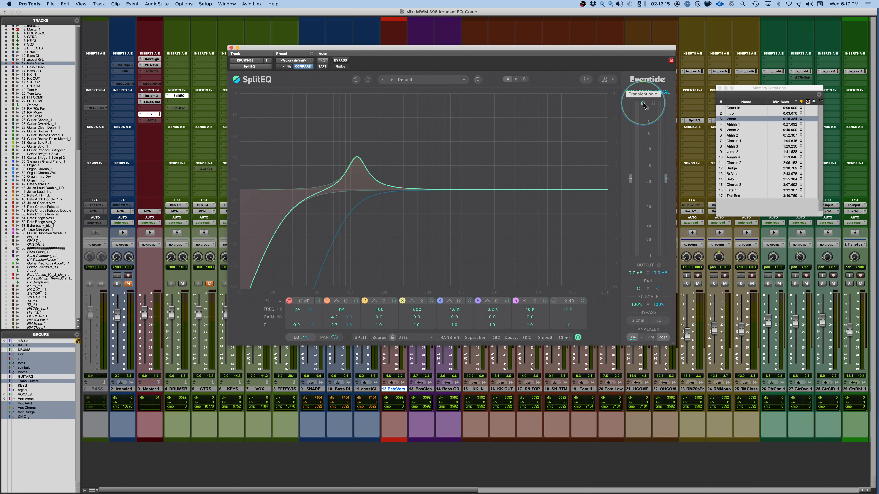
click(643, 103)
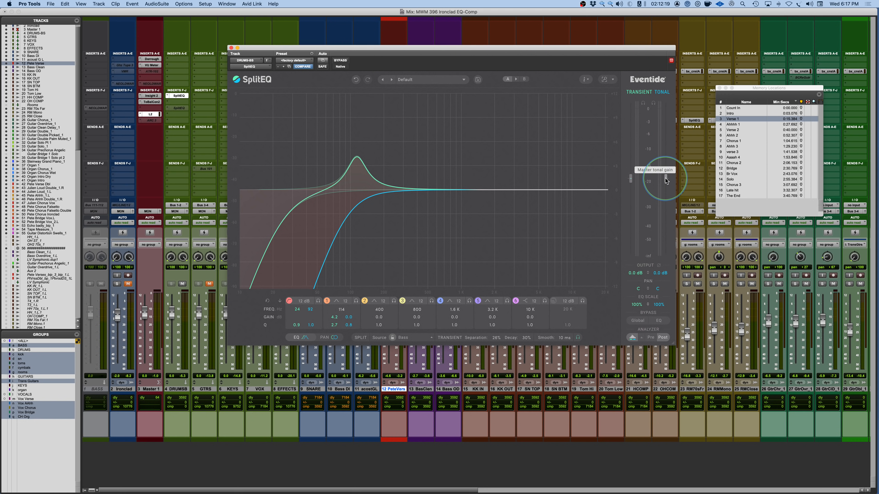
Try master output gains of about 1.9 dB transient and -1.0 dB tonal, and reset both to 0.0 dB.
drag(665, 179, 631, 176)
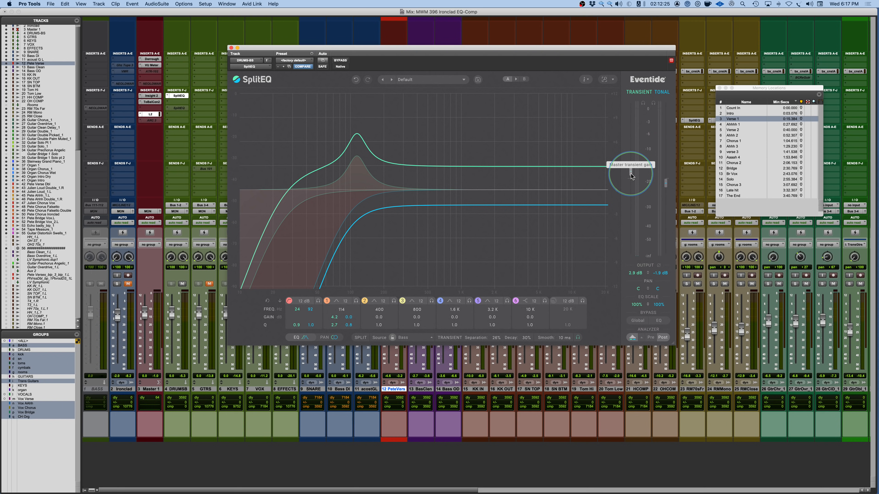
drag(631, 176, 630, 178)
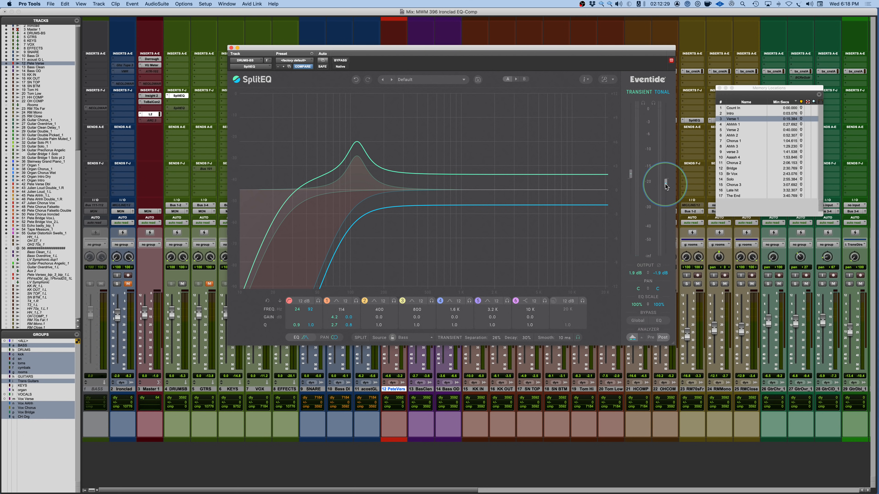
drag(665, 184, 666, 184)
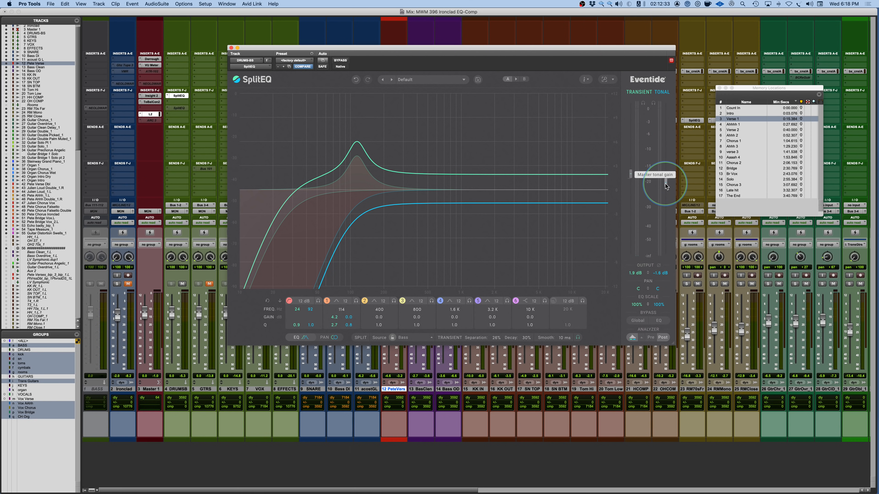
drag(665, 184, 666, 180)
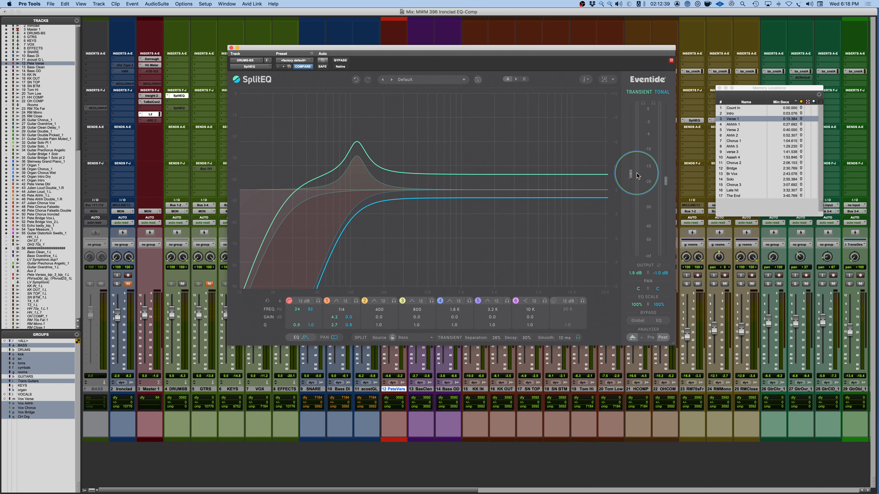
alt+click(630, 174)
alt+click(665, 181)
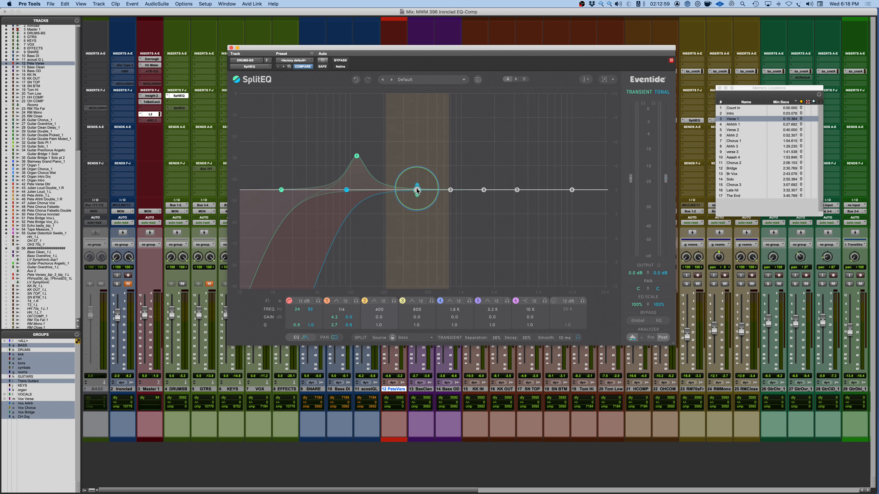
Try the EQ scale and bypass controls, leaving the scale at 100% and bypass off.
mouse_move(637, 305)
mouse_down()
mouse_move(639, 330)
mouse_move(636, 311)
mouse_up()
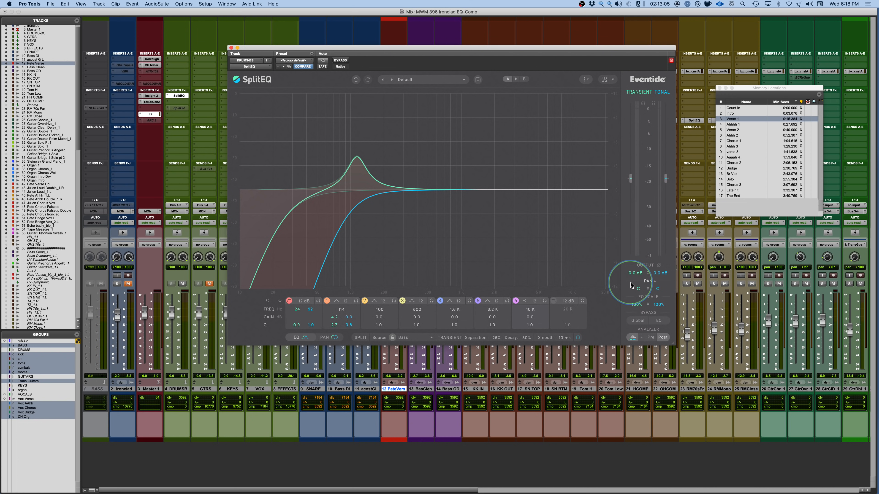
click(633, 320)
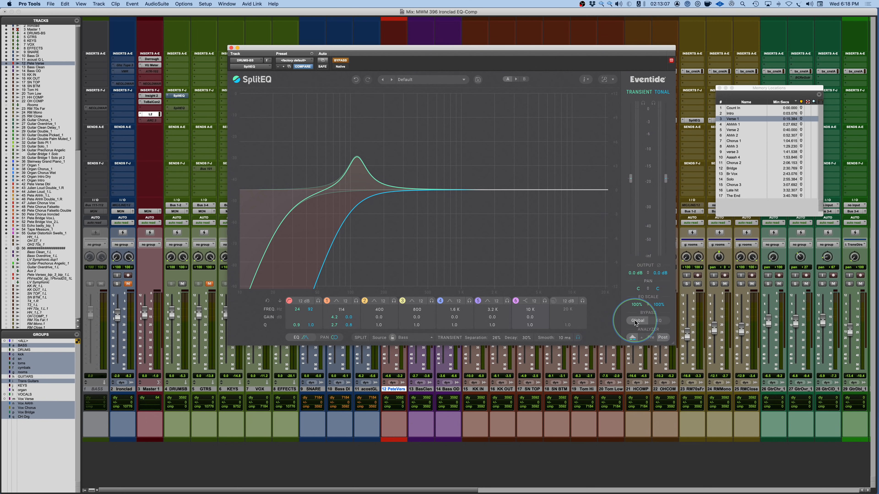
click(664, 323)
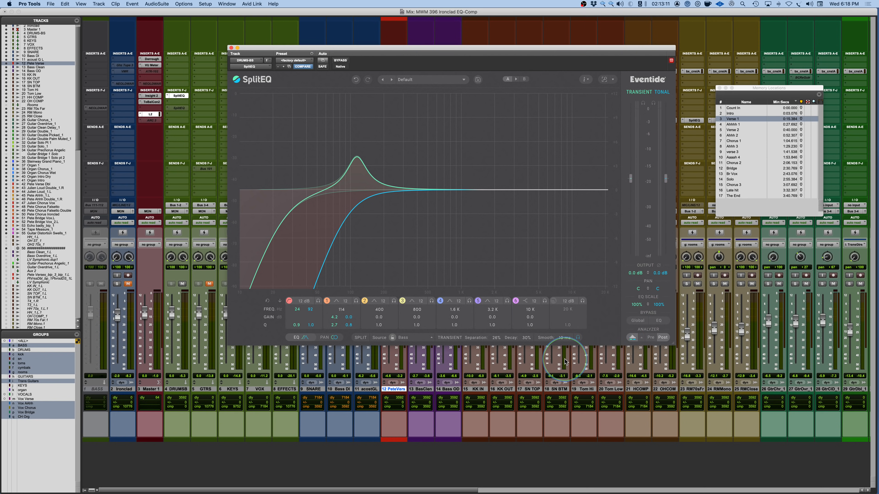
Open the analyzer options, try the Freeze option, and close them again.
click(642, 337)
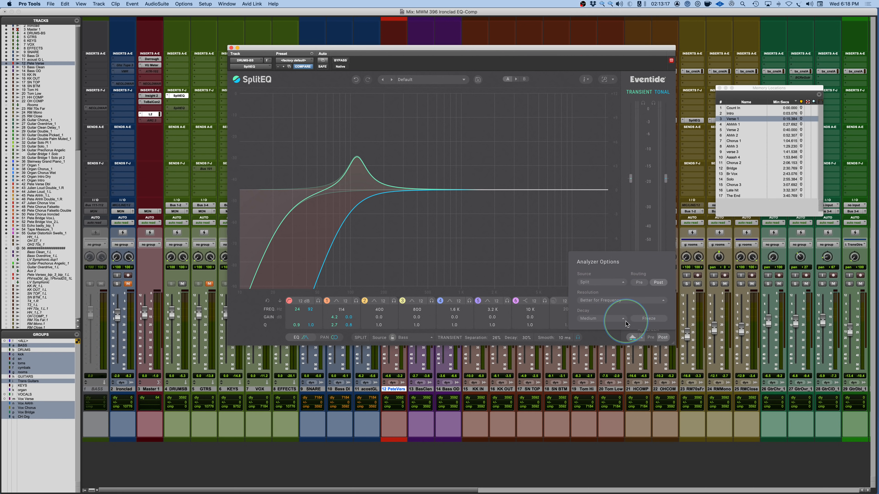
click(649, 319)
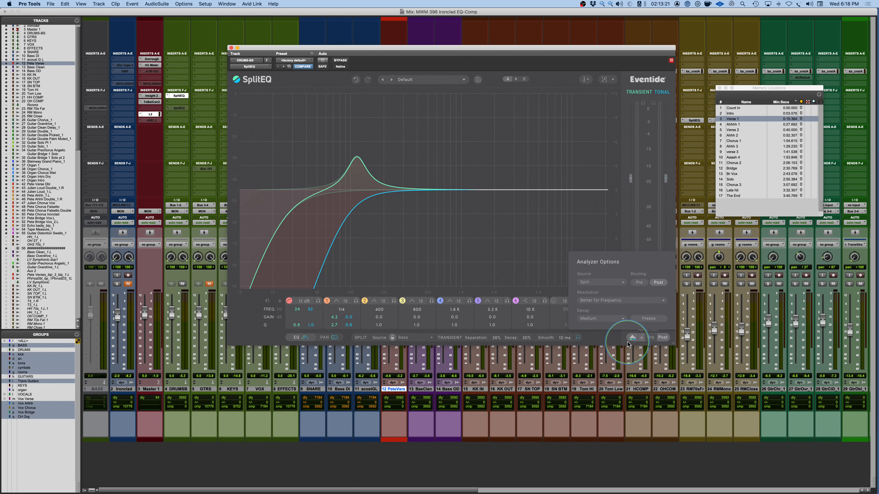
click(668, 338)
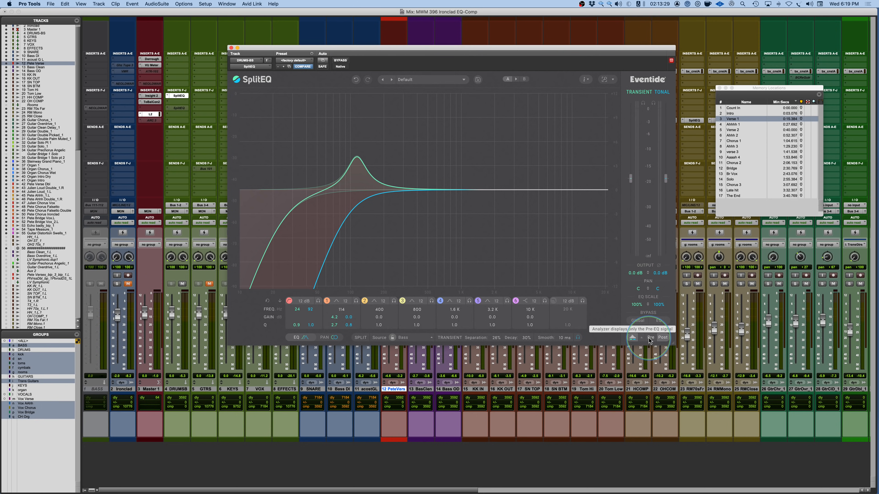
Make the drum bus SplitEQ insert inactive, and unmute and solo the SNARE track.
ctrl+super+click(180, 95)
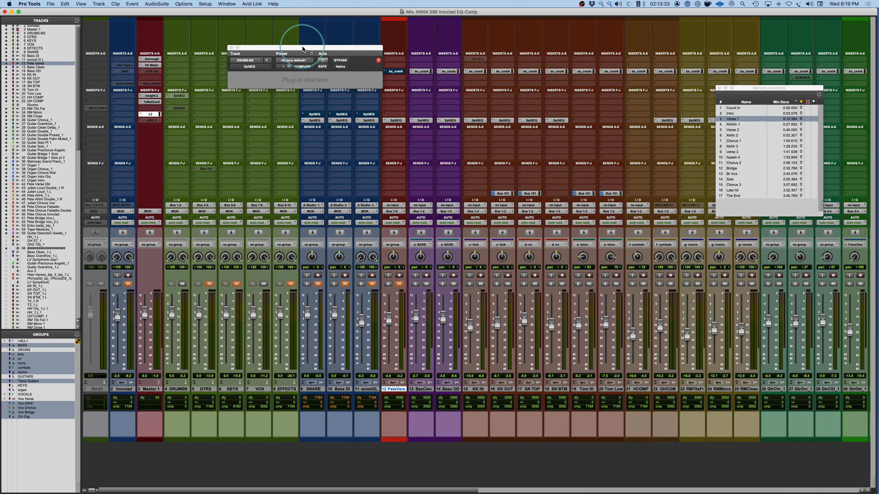
click(318, 284)
click(306, 283)
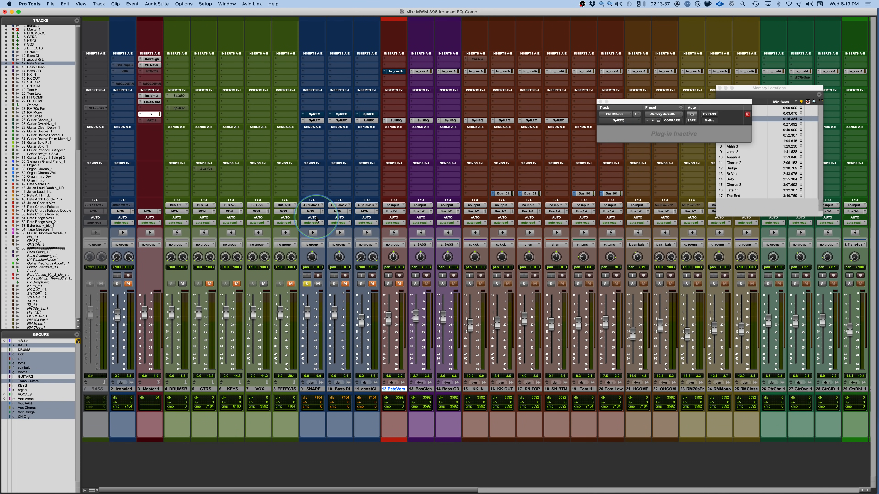
Open the SNARE track's SplitEQ and boost band 2 by about 6.6 dB near 235 Hz during playback.
click(313, 120)
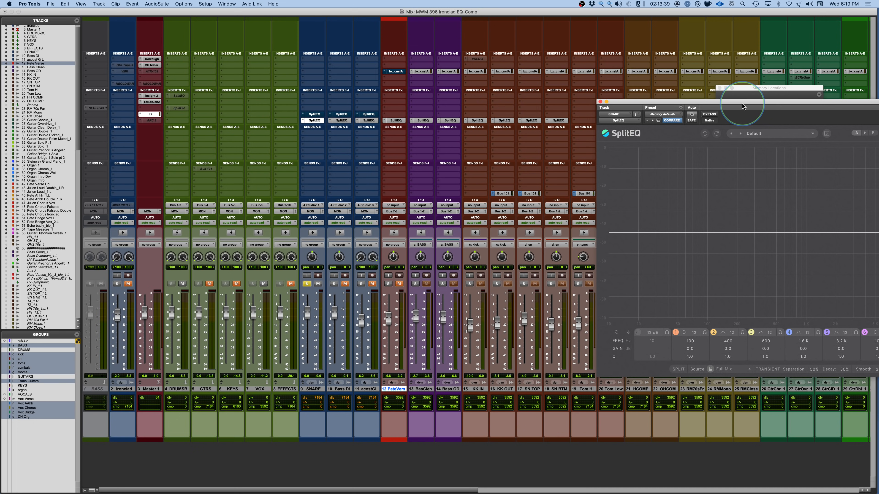
drag(741, 102, 490, 43)
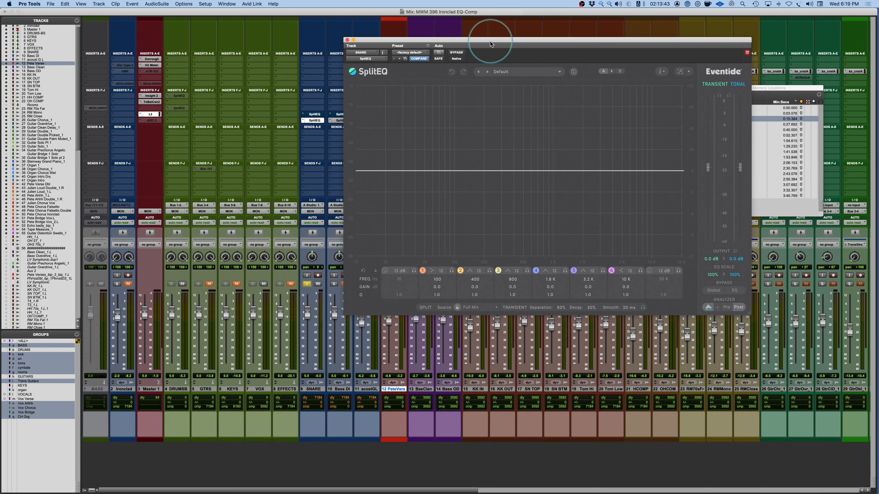
key(space)
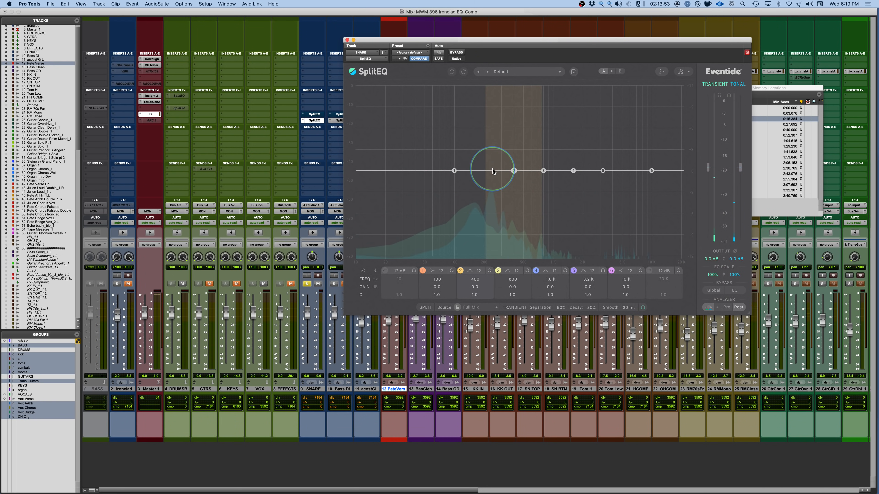
drag(514, 171, 493, 127)
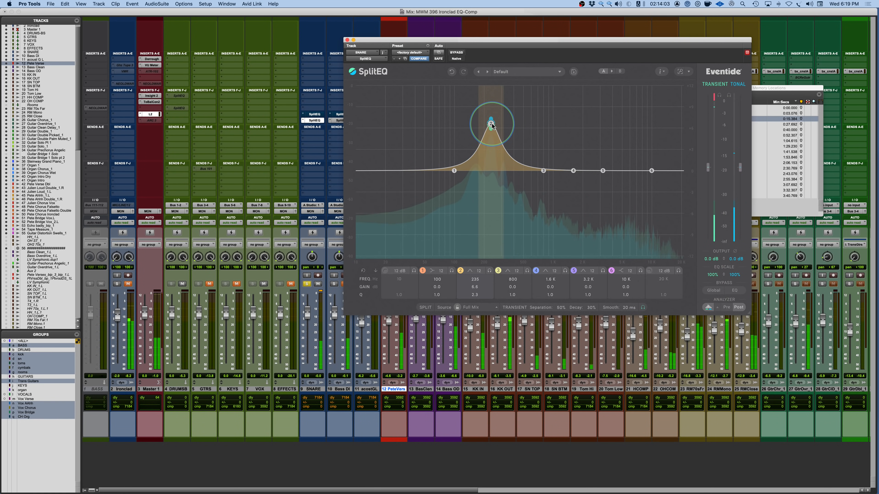
key(space)
Solo band 2, play the snare to hear the boosted frequency, and turn the band solo off.
alt+click(491, 125)
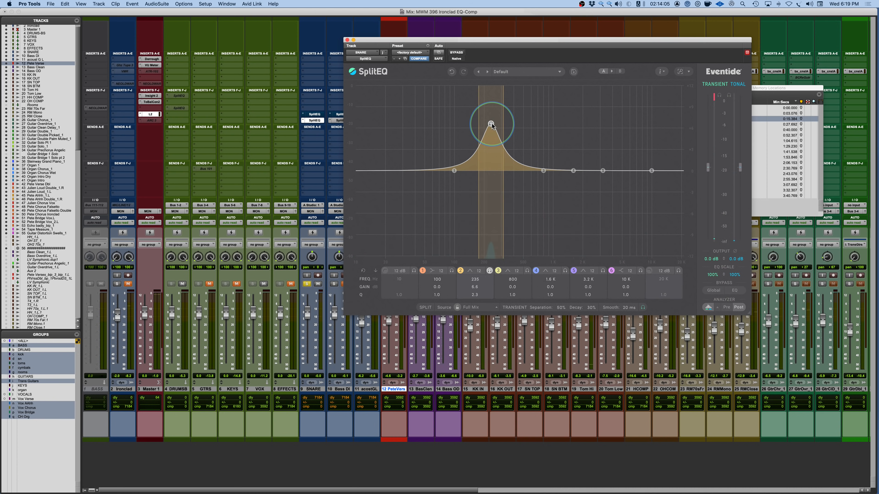
key(space)
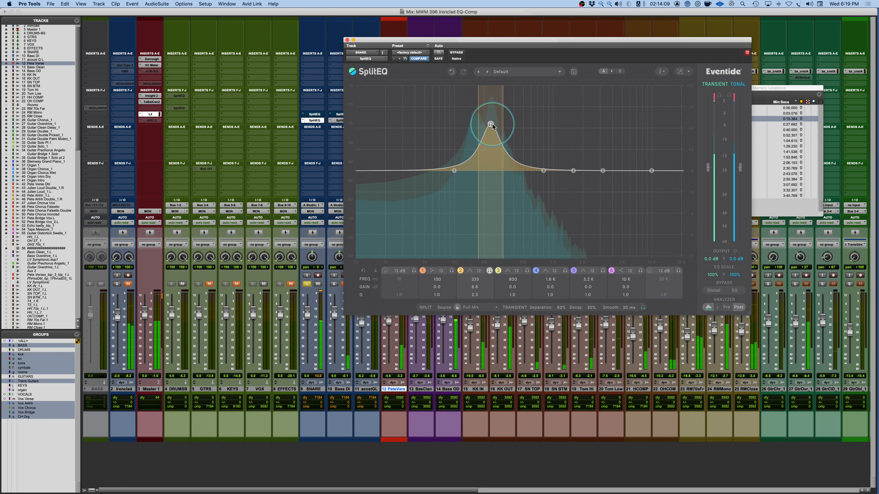
alt+click(491, 124)
key(space)
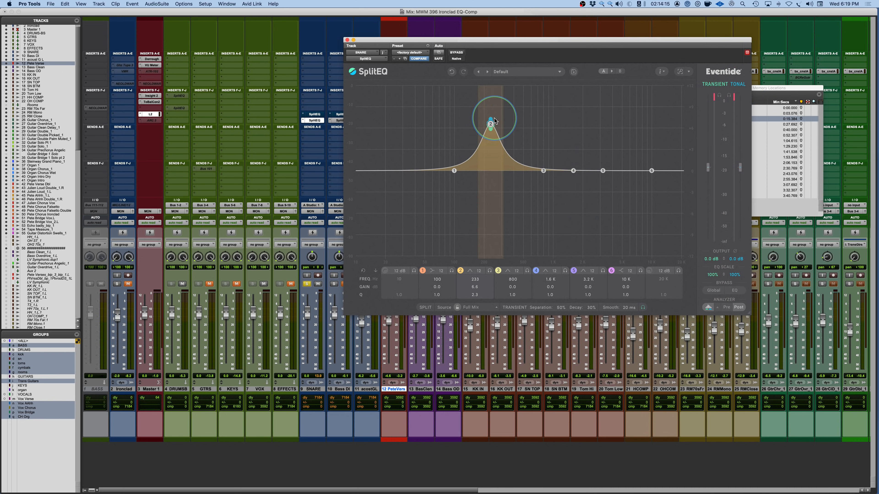
Split band 2's gain by cutting only its tonal part to about -9.2 dB near 230 Hz, and play the snare.
drag(490, 121, 492, 236)
key(space)
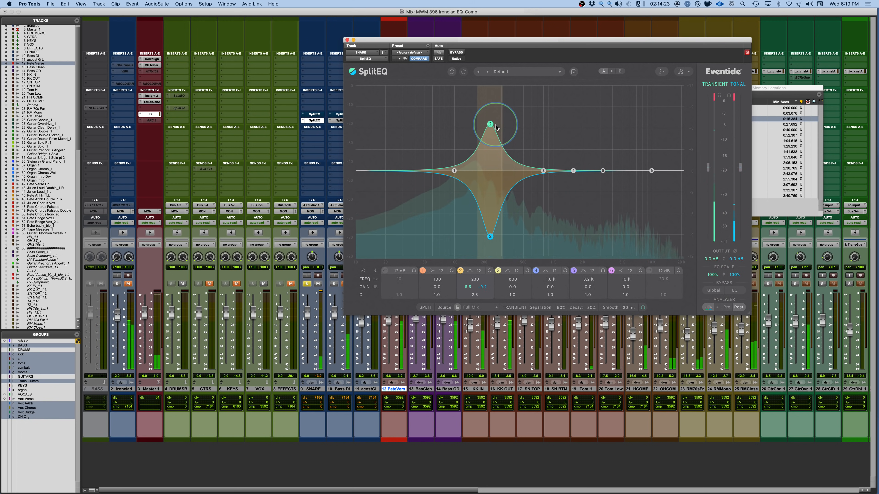
Rejoin band 2's transient and tonal gains at -9.2 dB and listen to the snare.
double_click(491, 237)
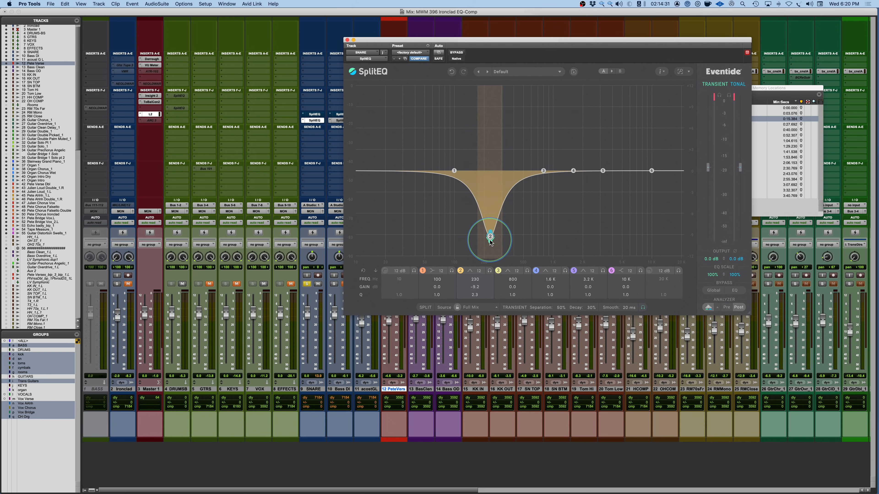
key(space)
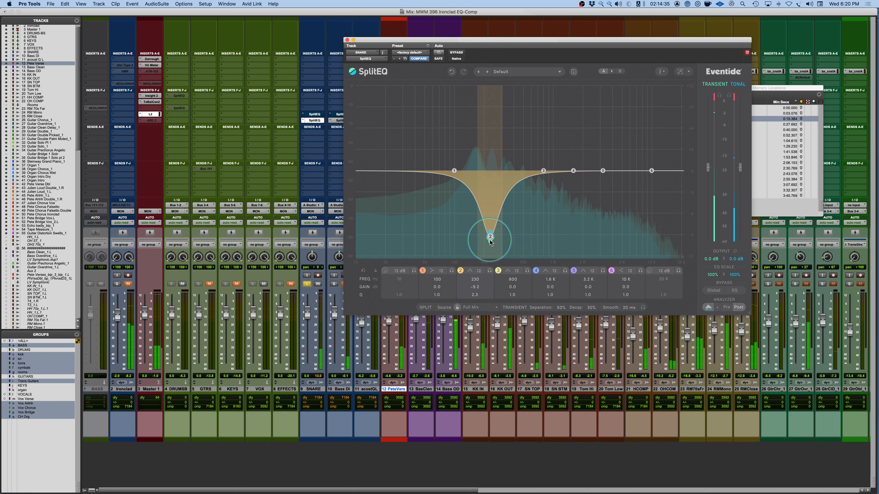
key(space)
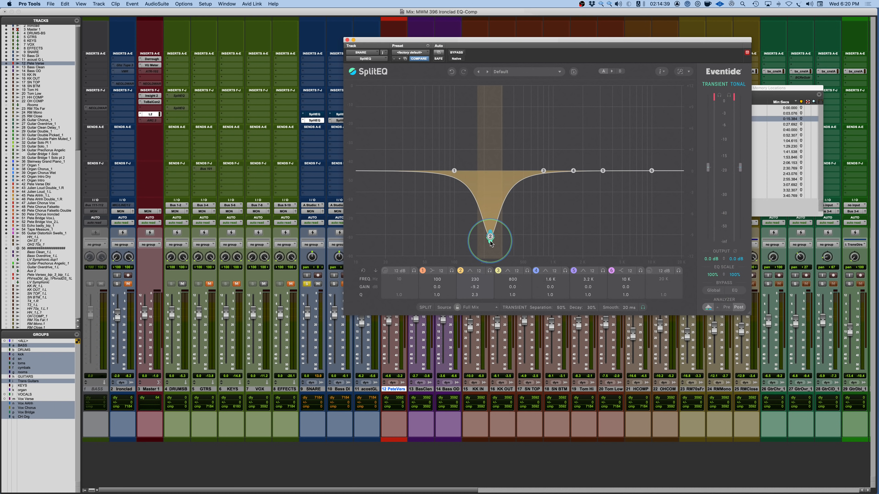
Try raising only band 2's transient gain to about 1.0 dB near 238 Hz while playing the snare.
drag(491, 242, 493, 176)
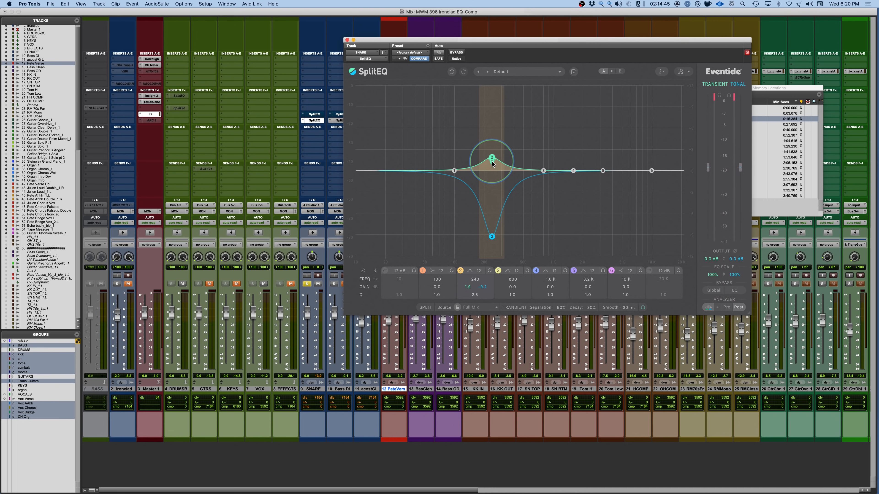
key(space)
drag(492, 157, 491, 164)
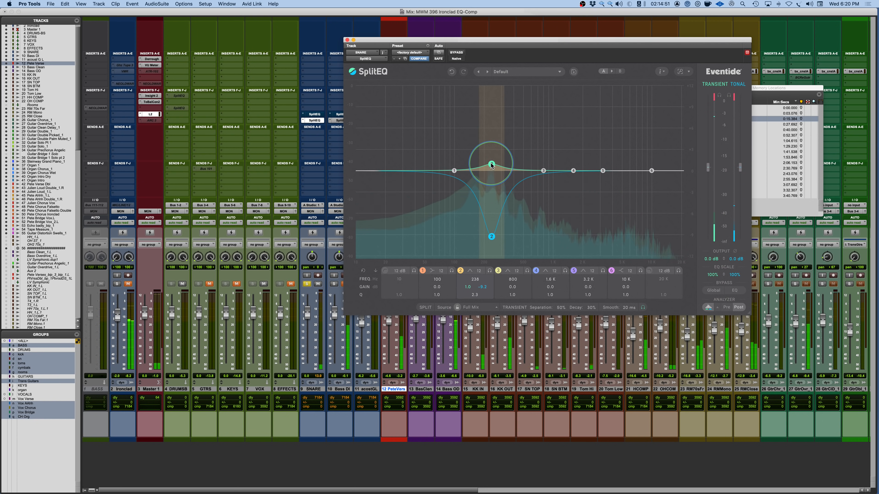
Compare band 2's joined cut with its split gains using undo and redo, and set its transient gain to about 0.6 dB at 244 Hz.
click(451, 72)
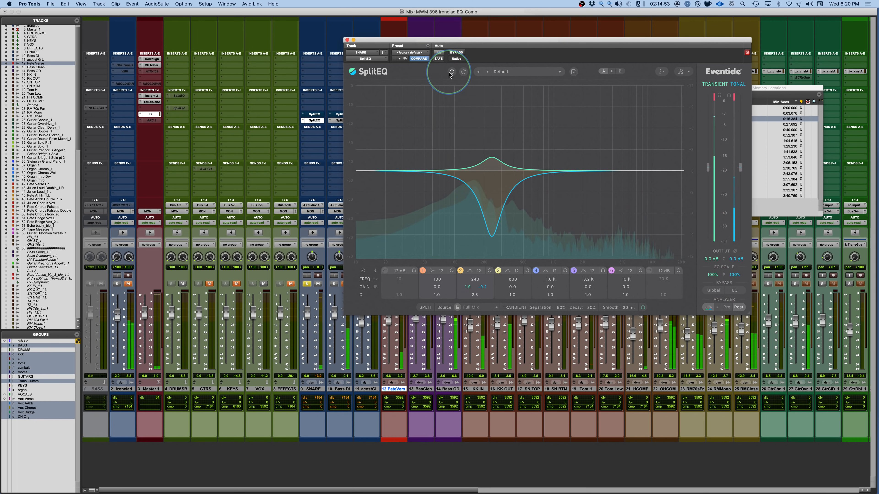
click(451, 72)
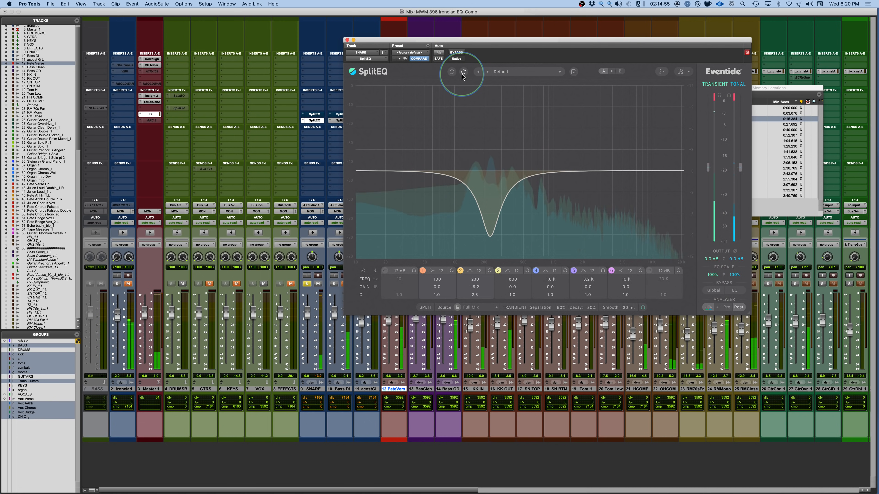
click(463, 72)
click(464, 72)
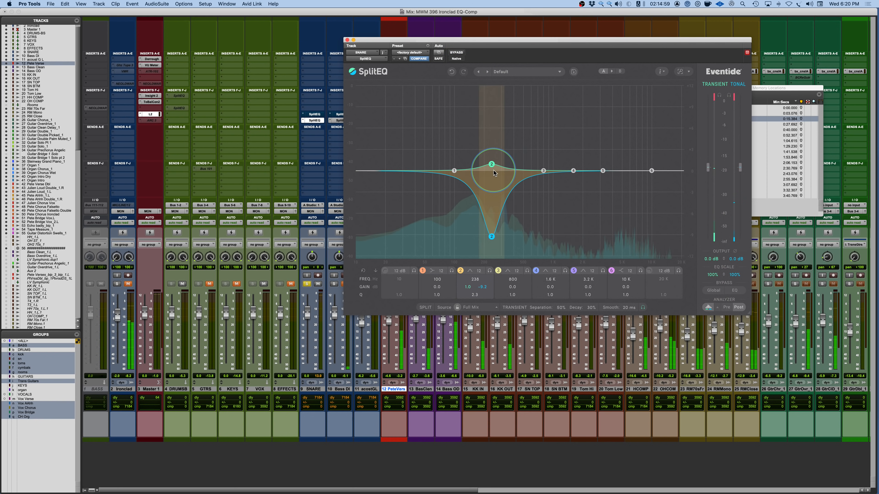
drag(489, 162, 489, 165)
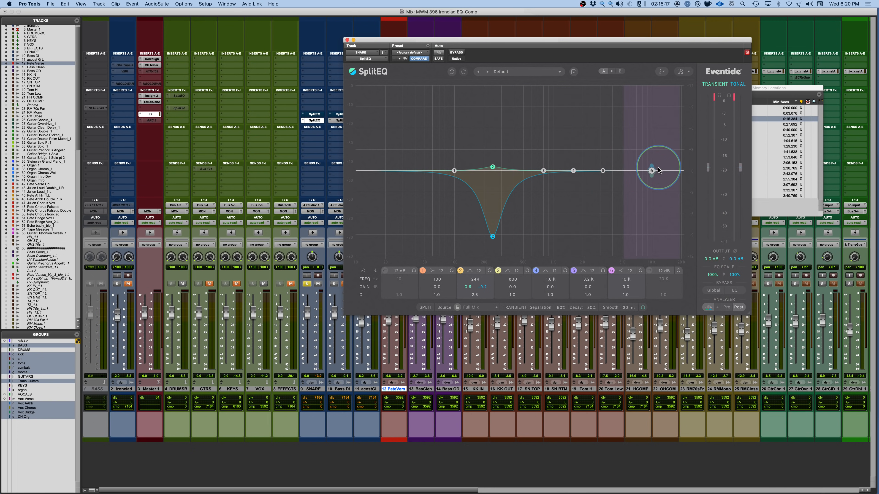
Boost band 6's high shelf by about 6.0 dB near 1 kHz and play the snare.
drag(652, 169, 553, 128)
key(space)
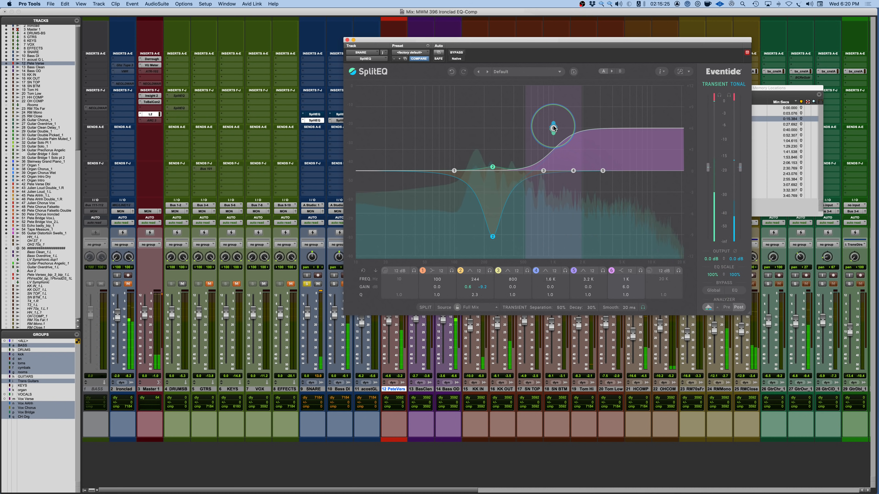
key(space)
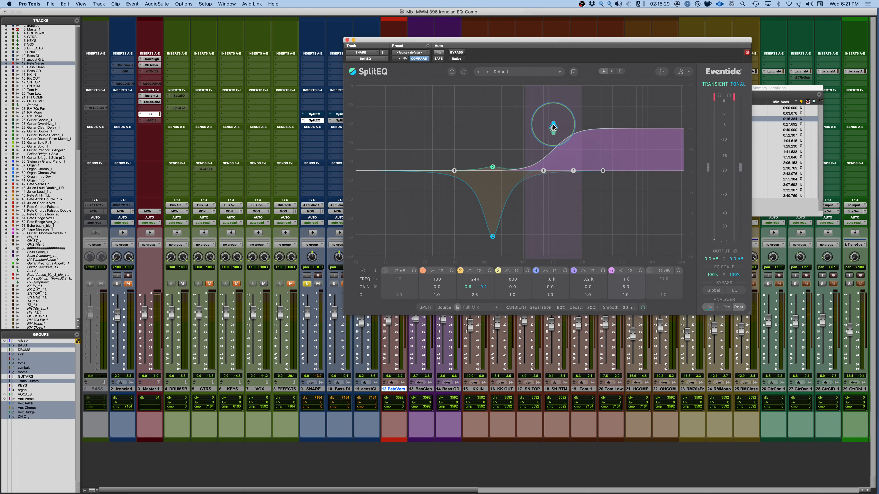
Split band 6's gain to about 6.4 dB transient and -3.3 dB tonal near 909 Hz while playing the snare.
drag(553, 125, 550, 185)
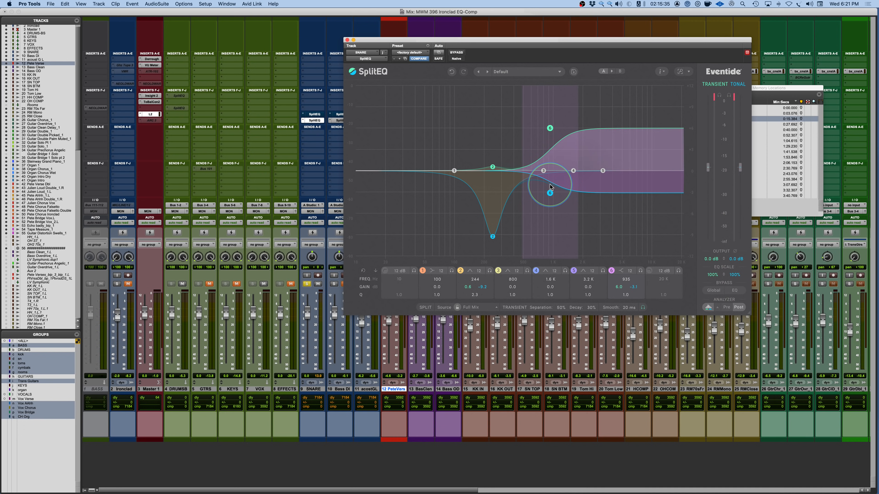
key(space)
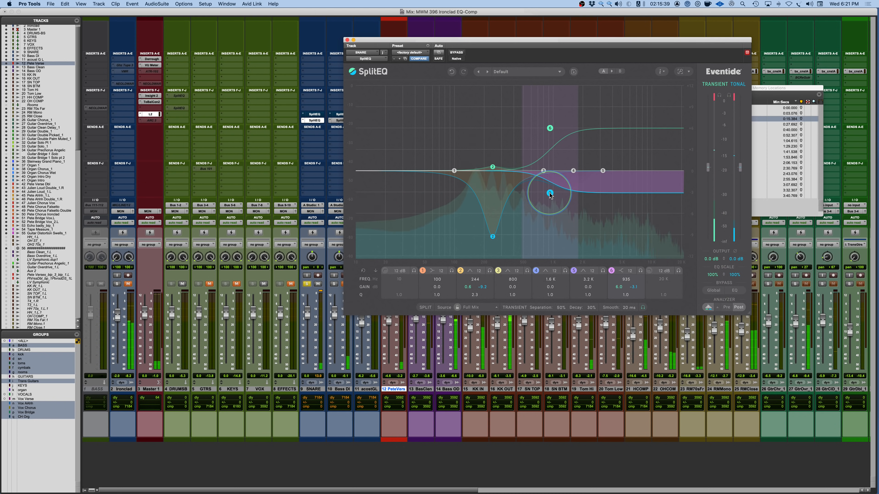
drag(549, 193, 550, 194)
drag(550, 128, 549, 125)
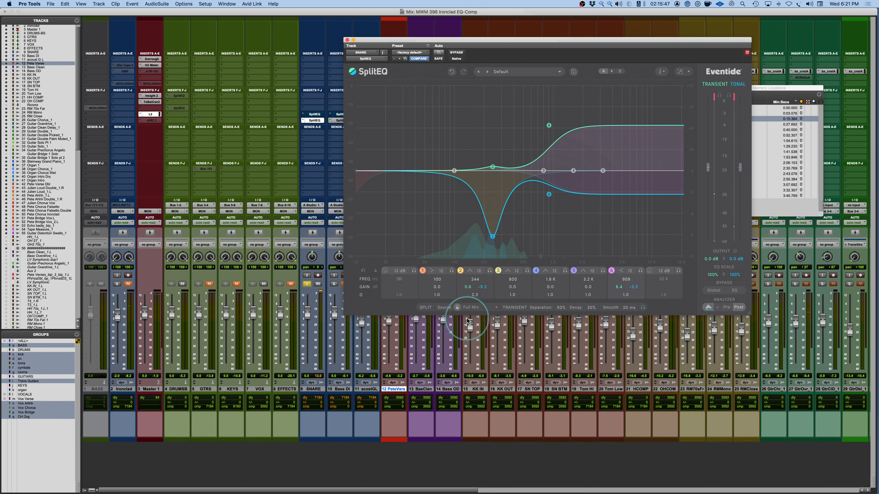
Set the split source to Snare and adjust the separation to 43% while listening to the soloed transient part.
click(470, 308)
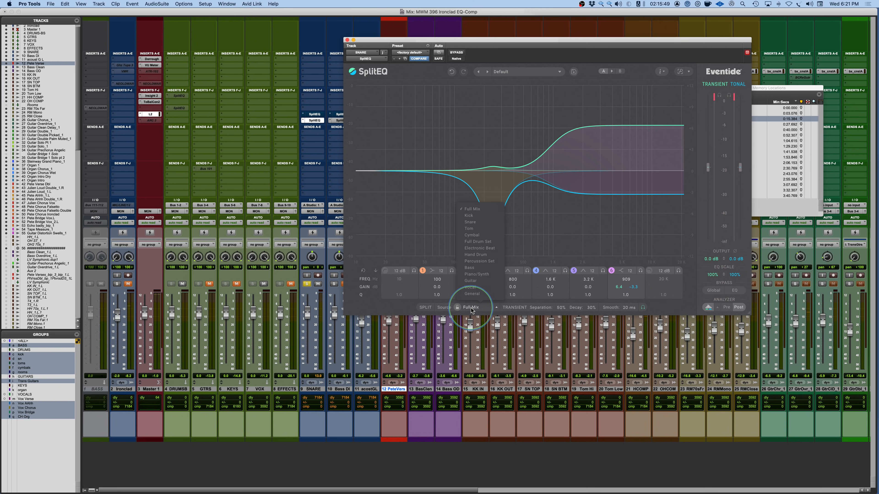
click(470, 222)
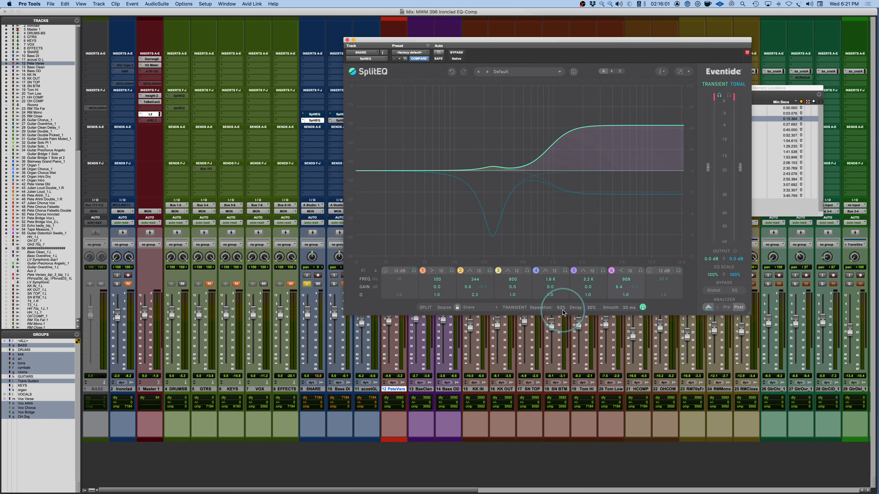
key(space)
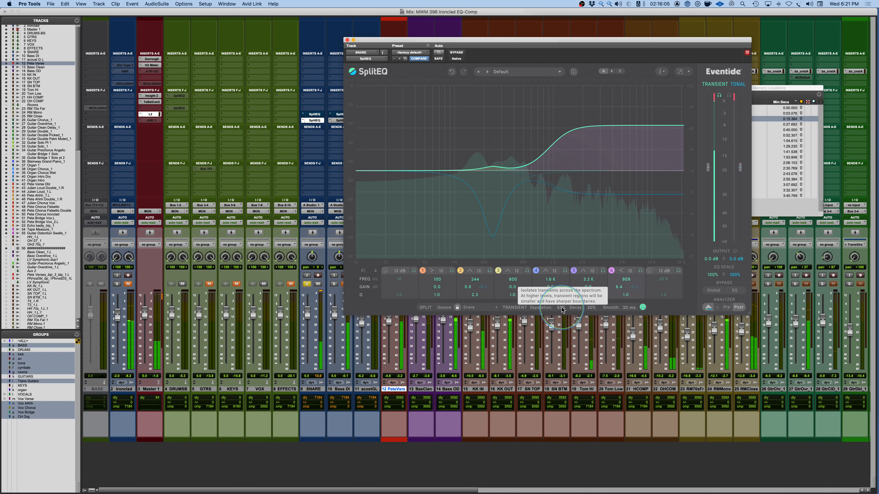
drag(561, 309, 561, 289)
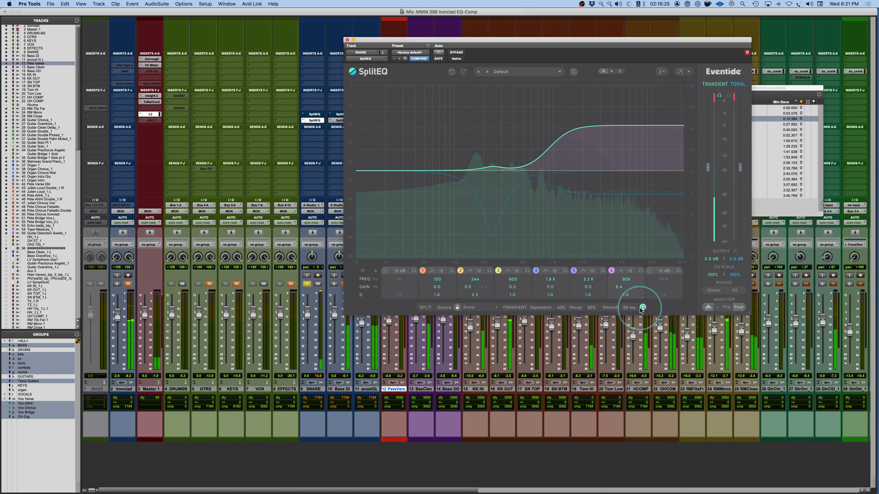
Audition the soloed tonal part, turn its solo off and set the separation to 47%.
click(550, 279)
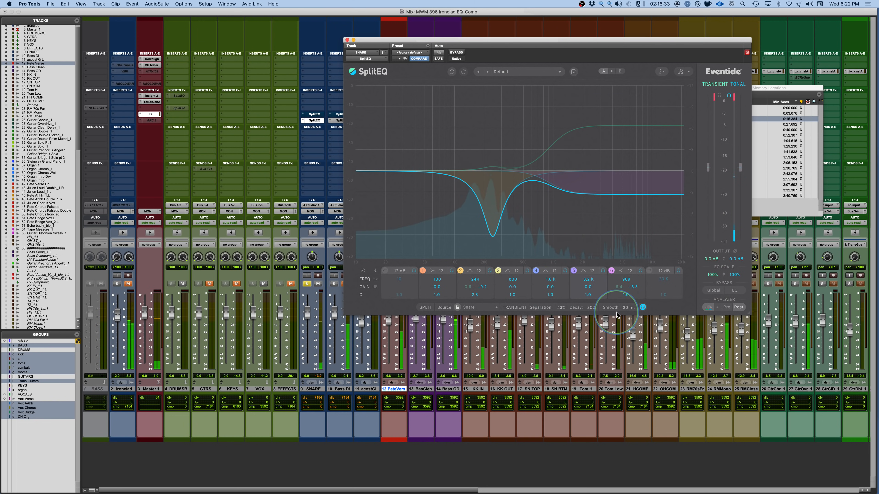
key(space)
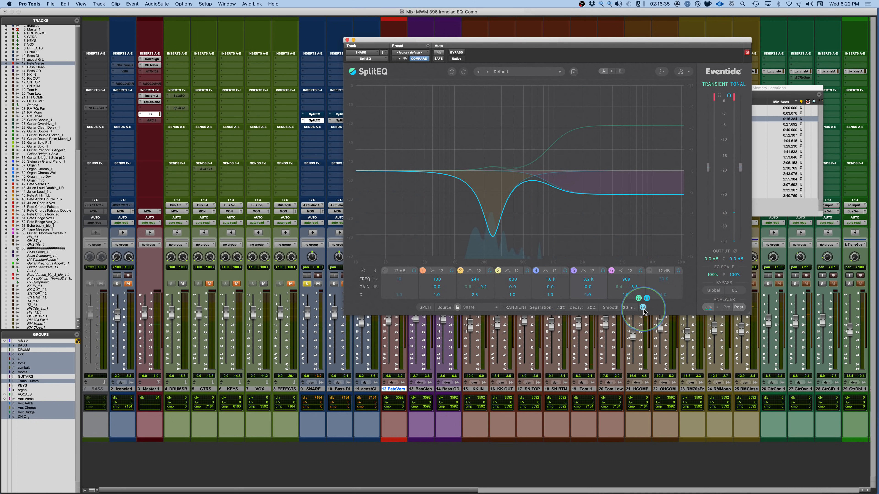
click(644, 309)
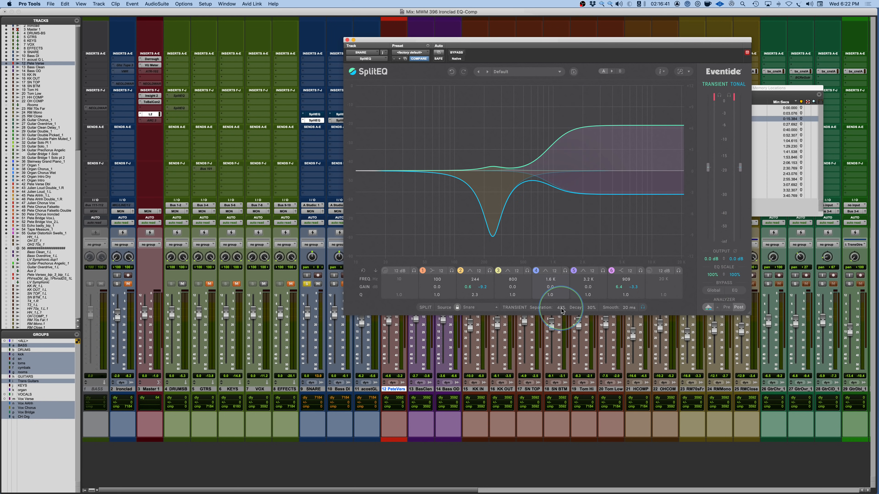
key(space)
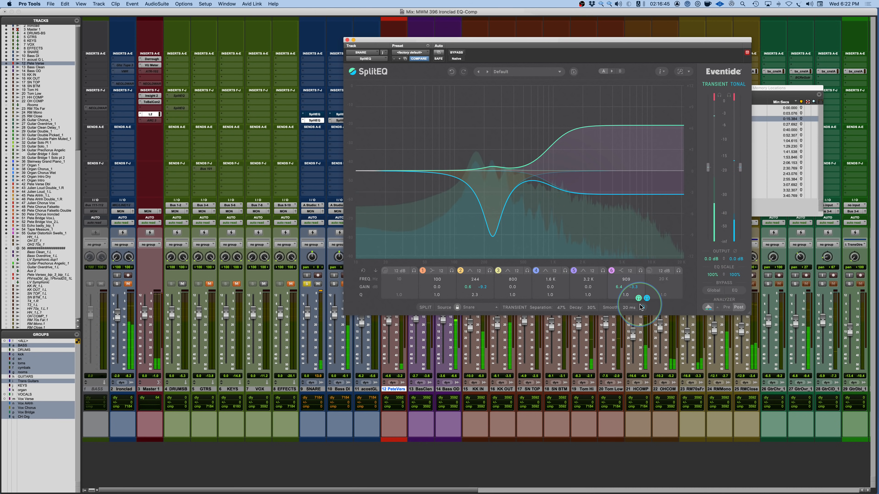
Solo the transient part and set Smooth to 0 ms and Decay to 30% while listening.
click(638, 299)
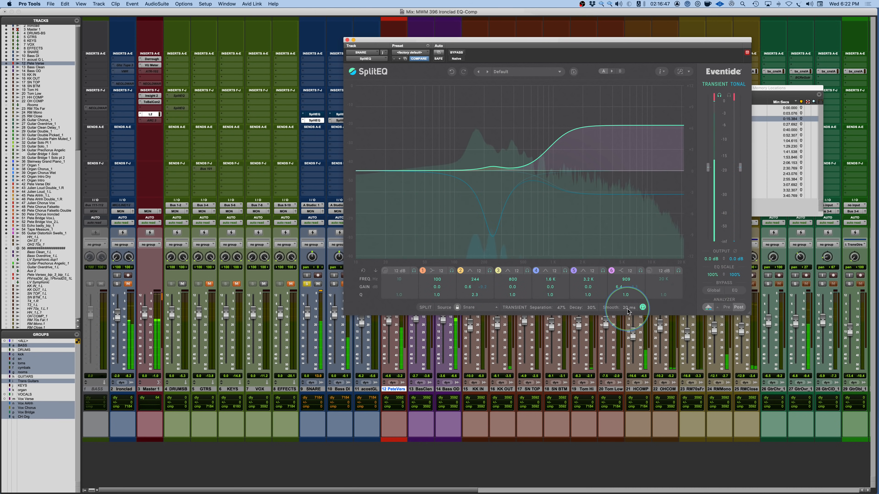
drag(627, 308, 624, 353)
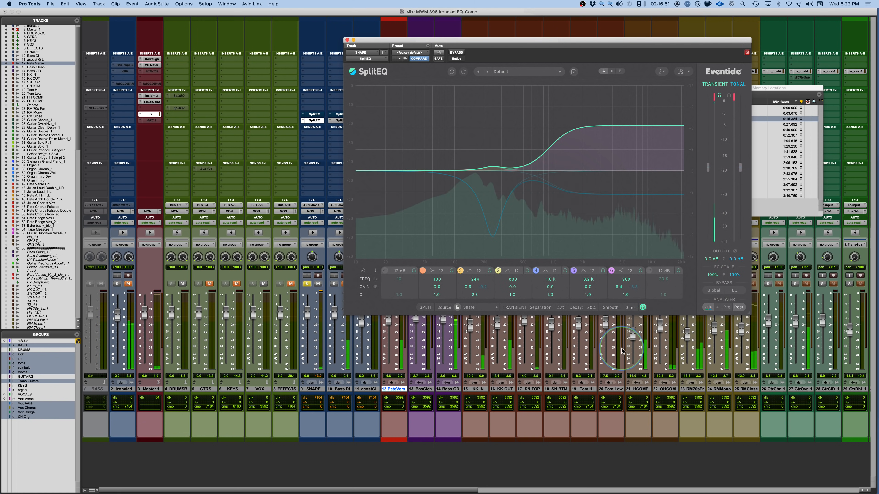
drag(591, 310, 591, 331)
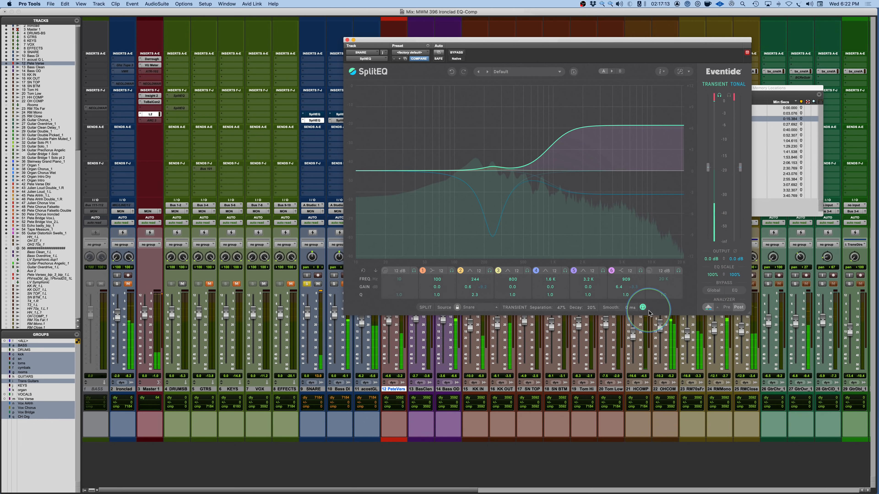
key(space)
Turn the transient solo off and compare the snare with SplitEQ bypassed and active.
mouse_move(644, 307)
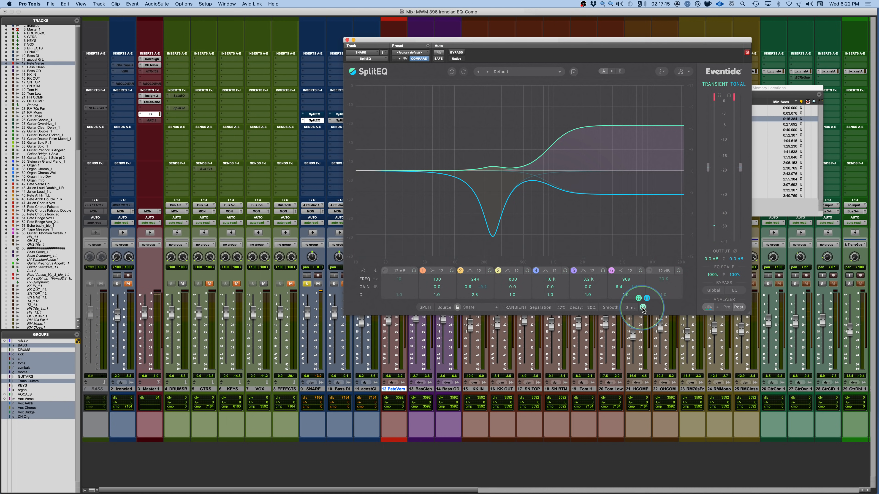
key(space)
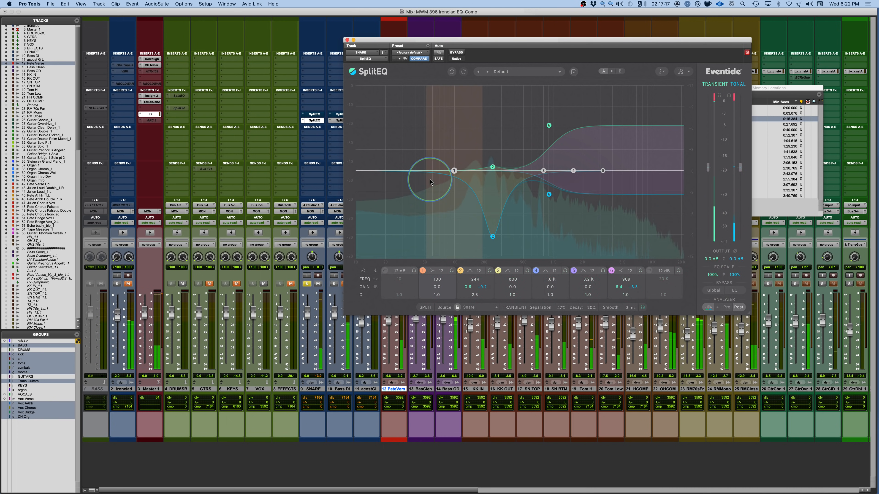
click(456, 53)
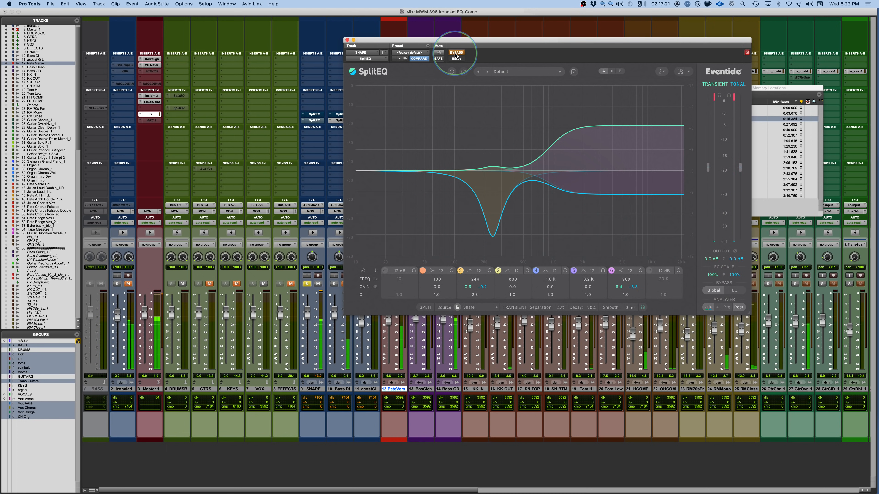
click(456, 52)
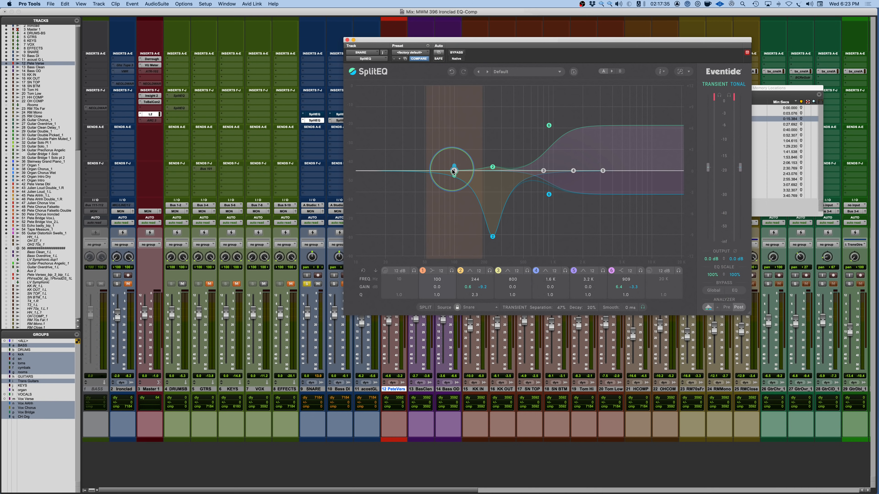
Boost band 1 by about 2.9 dB at 75 Hz and change its filter shape to a bell.
drag(454, 170, 442, 150)
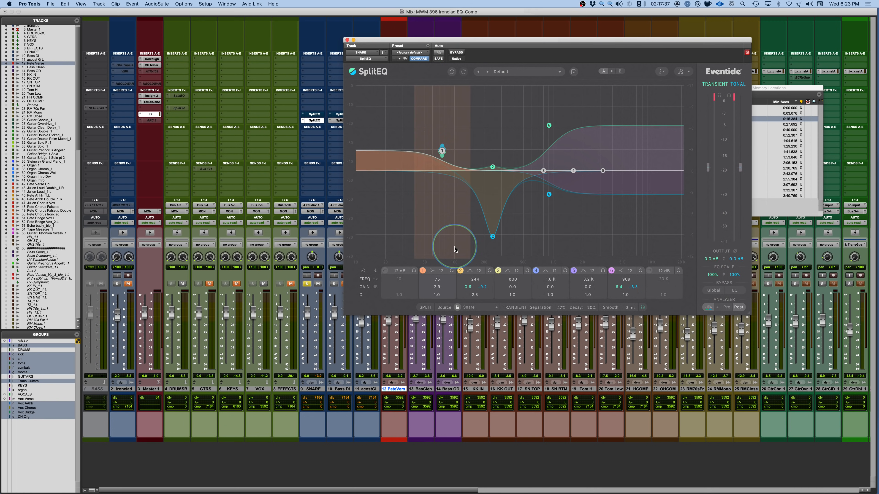
click(435, 271)
click(428, 229)
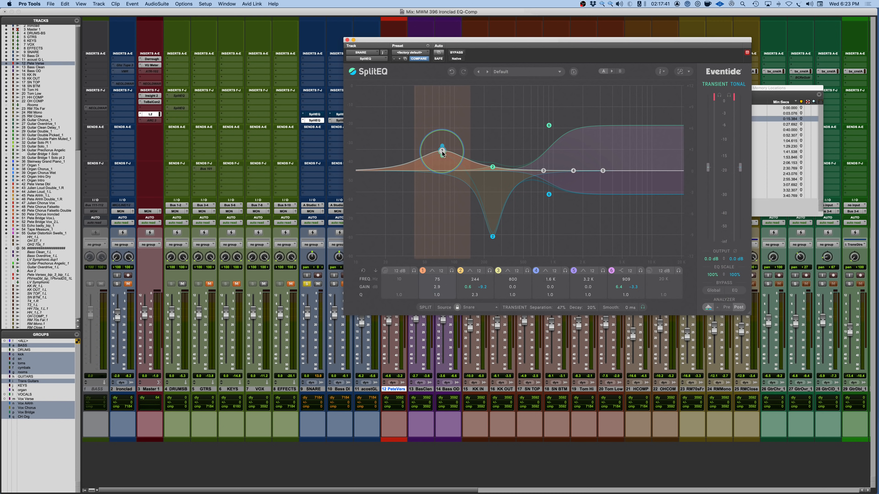
Raise only band 1's transient gain to about 6.4 dB near 102 Hz with a Q of 2.3, toggling the band to compare.
drag(442, 152, 448, 121)
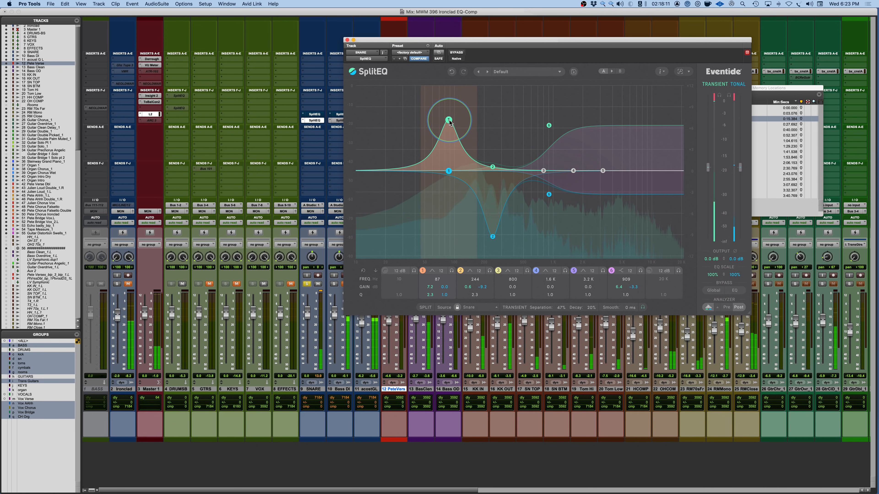
drag(450, 121, 457, 122)
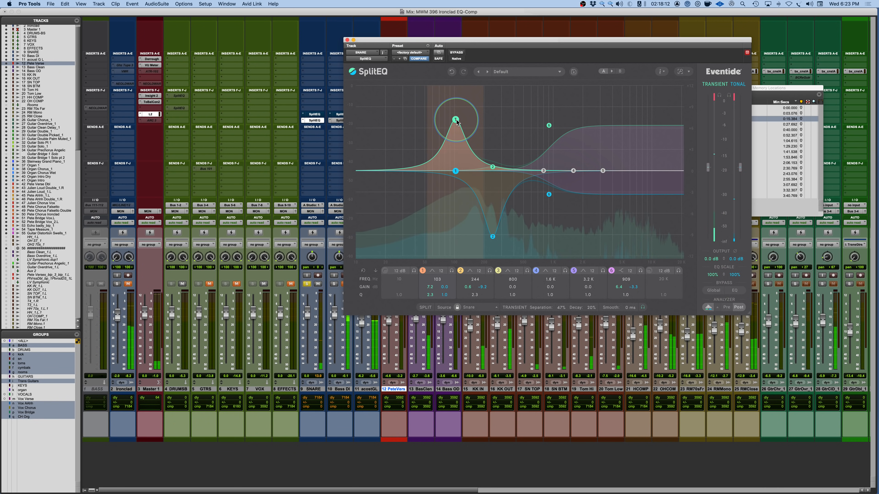
click(423, 271)
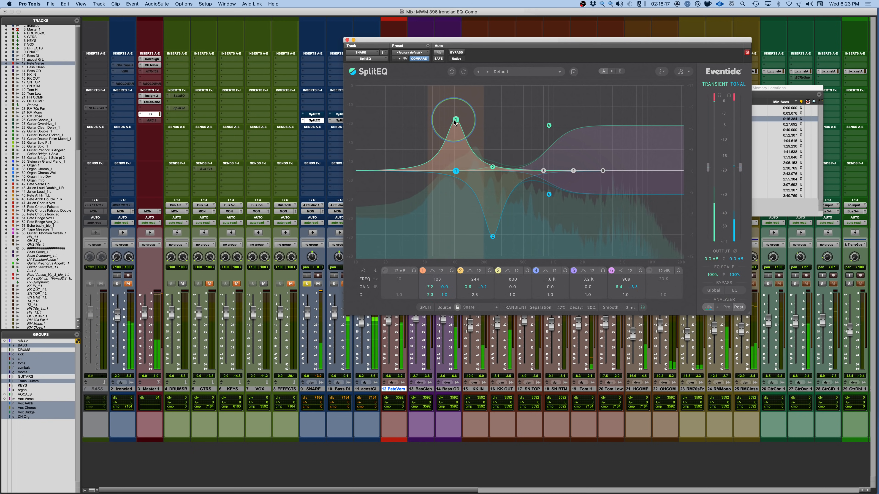
drag(456, 120, 455, 127)
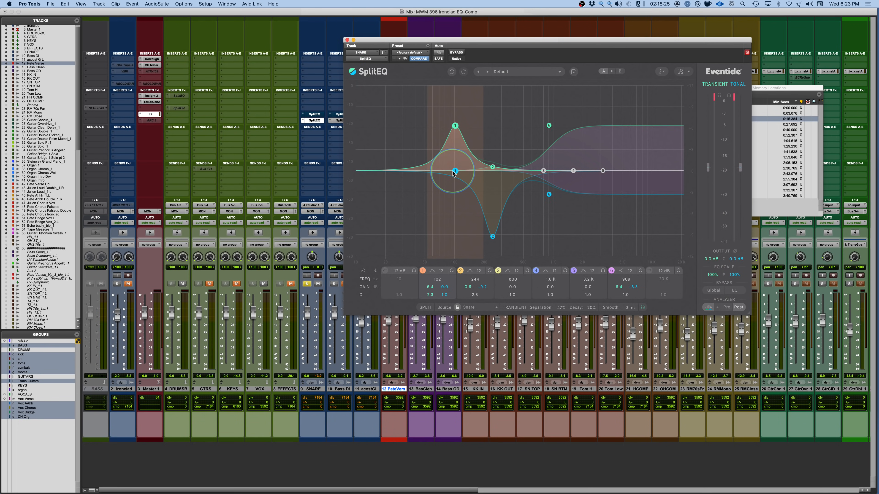
Close the snare's SplitEQ window, and unmute and solo the Bass DI track instead.
click(347, 40)
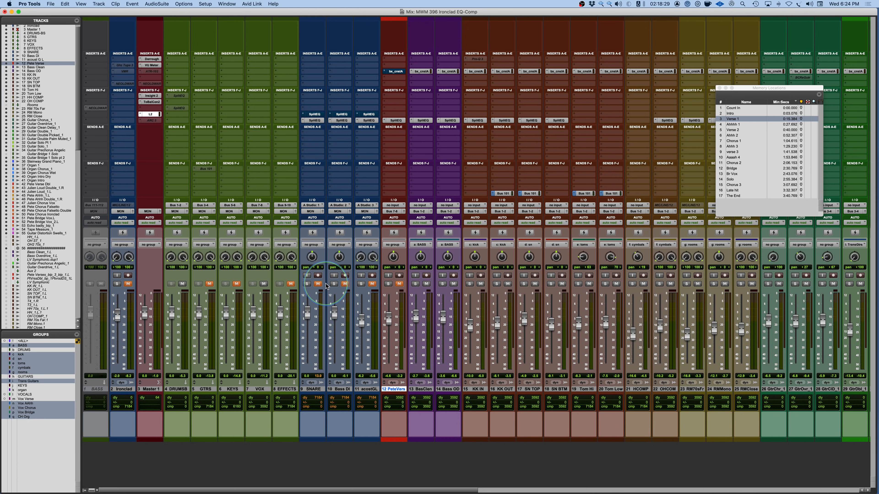
click(345, 283)
click(334, 283)
click(351, 130)
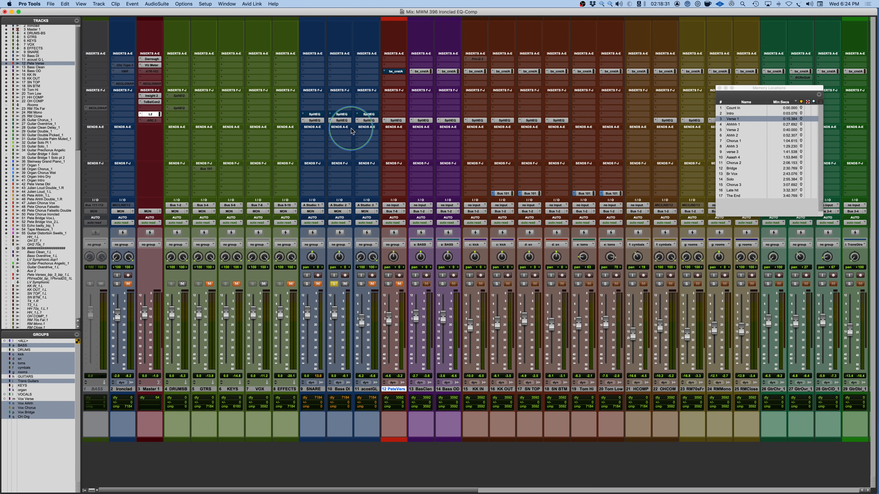
Open the Bass DI track's SplitEQ, reposition its window and switch to the Edit window.
click(345, 118)
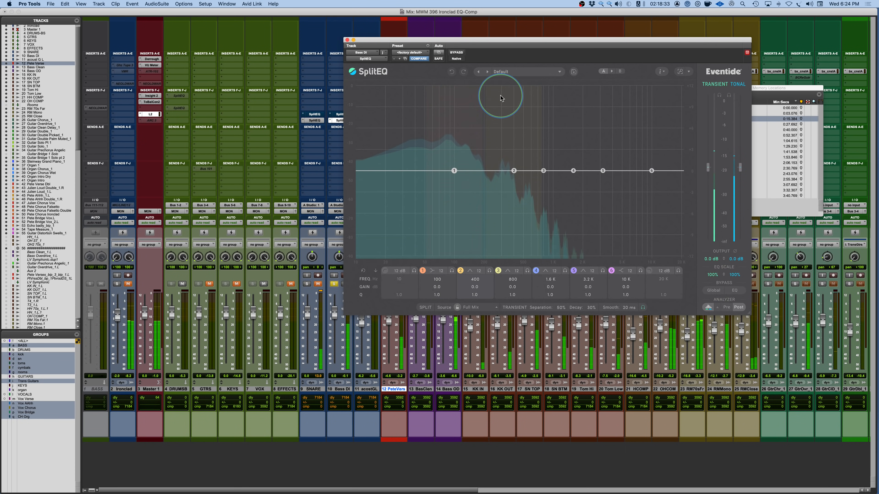
drag(533, 39, 371, 86)
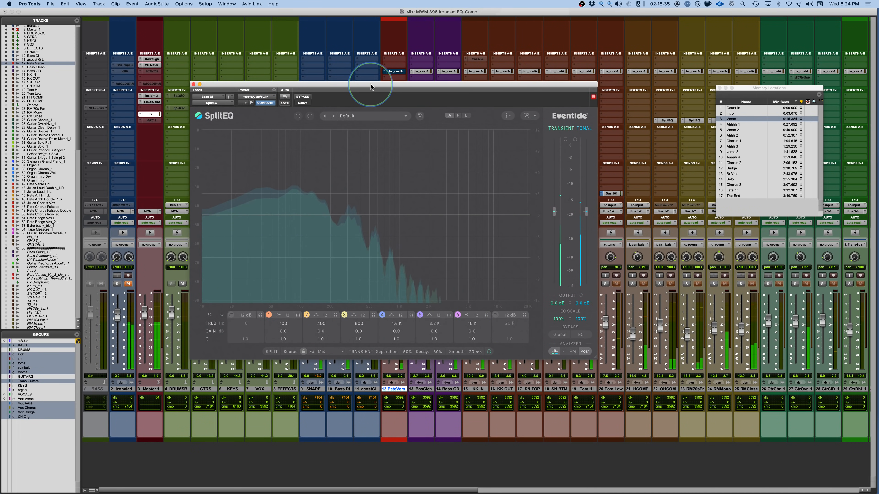
key(super+equal)
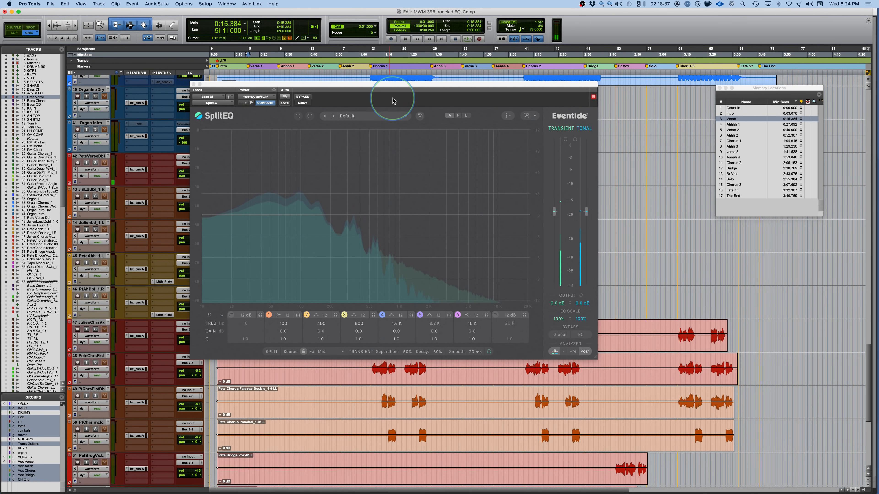
Bring the Bass DI track into view, play it from 0:42 in Verse 2 and reposition the SplitEQ window above the track.
click(473, 88)
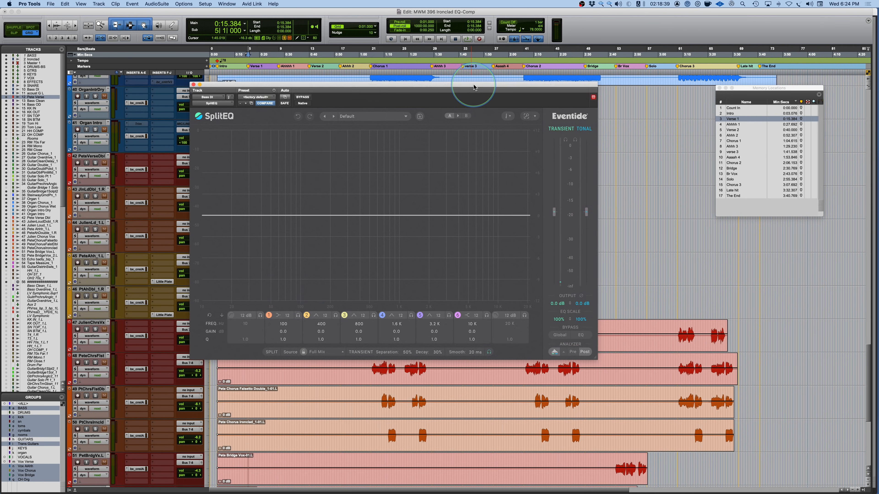
drag(473, 88, 532, 206)
scroll(359, 148, up, 10)
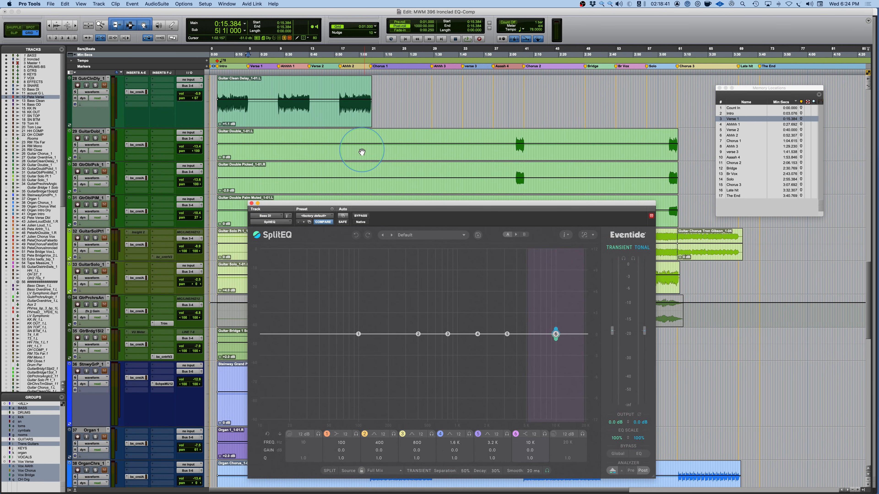
scroll(362, 151, up, 15)
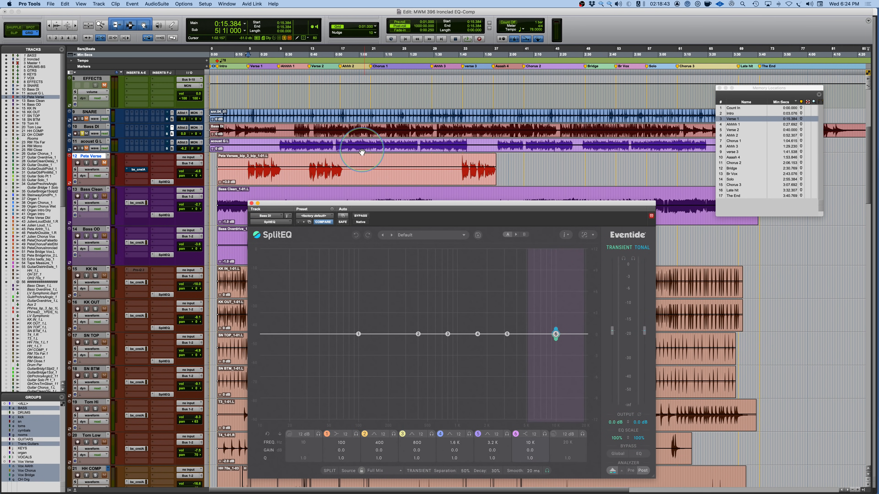
scroll(362, 151, up, 3)
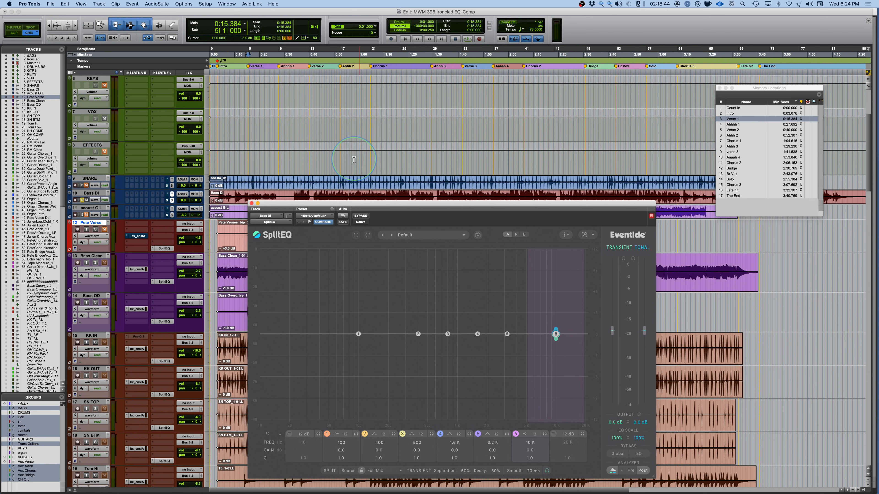
click(313, 195)
key(space)
drag(419, 204, 423, 101)
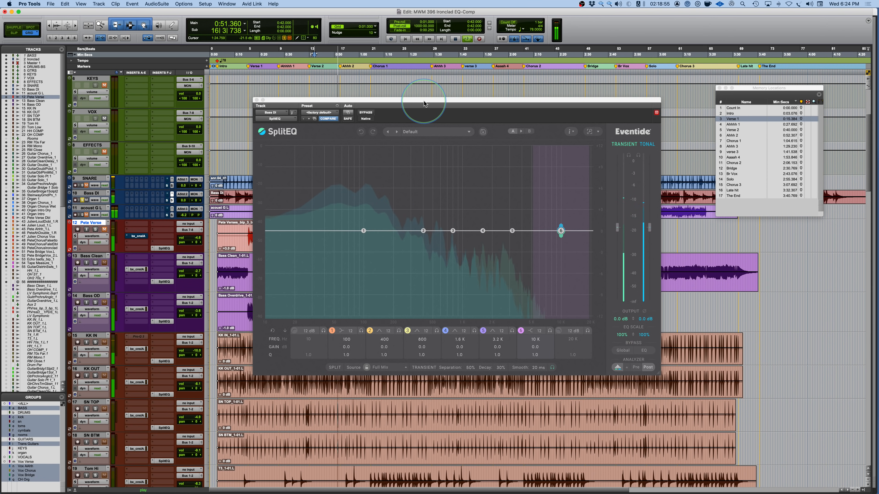
key(space)
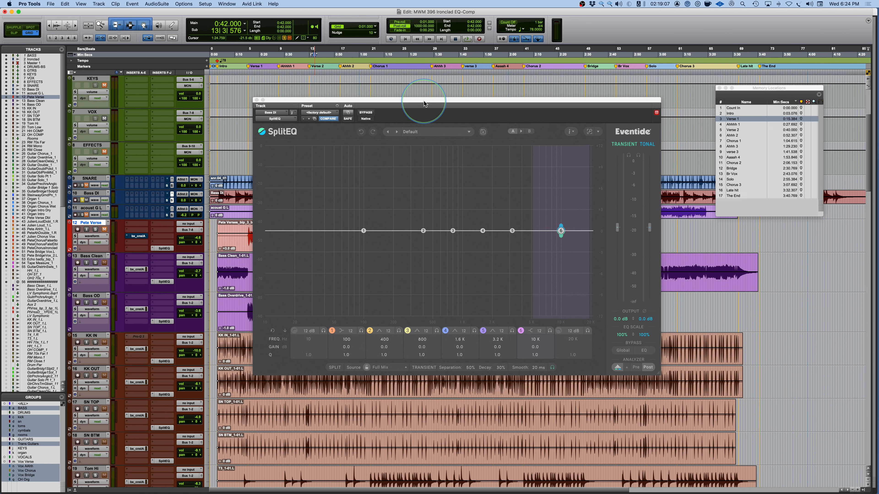
Set SplitEQ's split source to Bass.
click(484, 230)
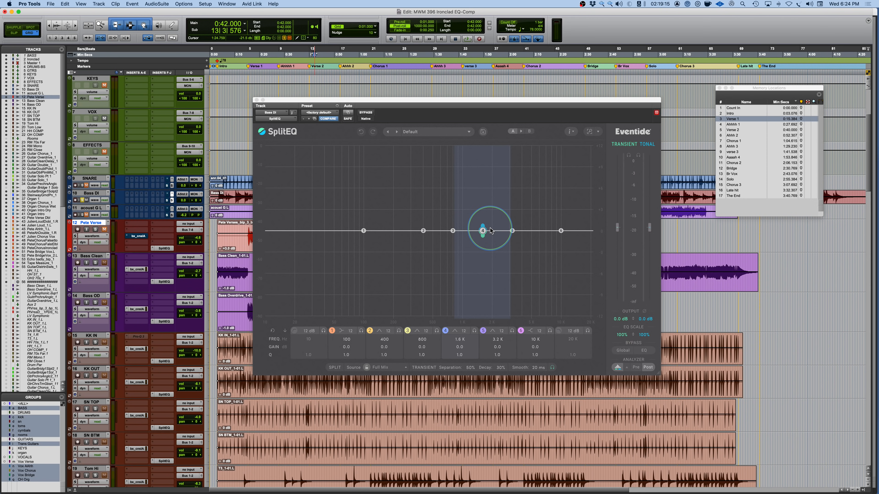
click(381, 367)
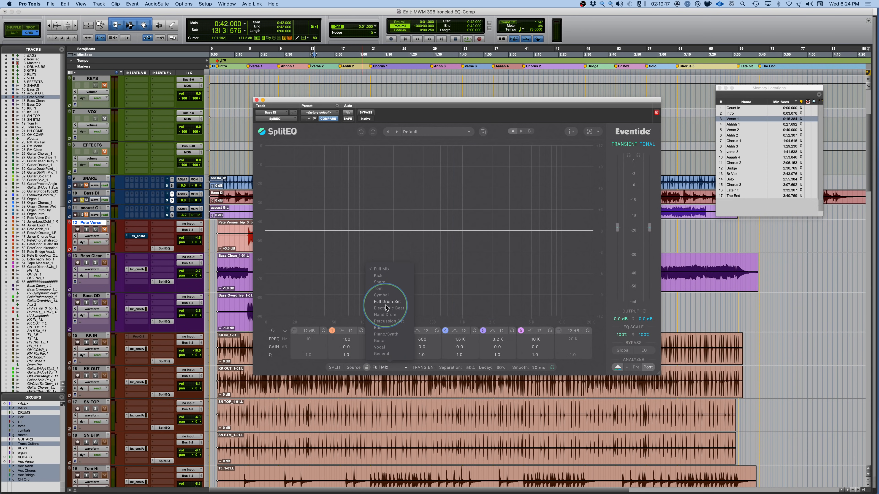
click(378, 328)
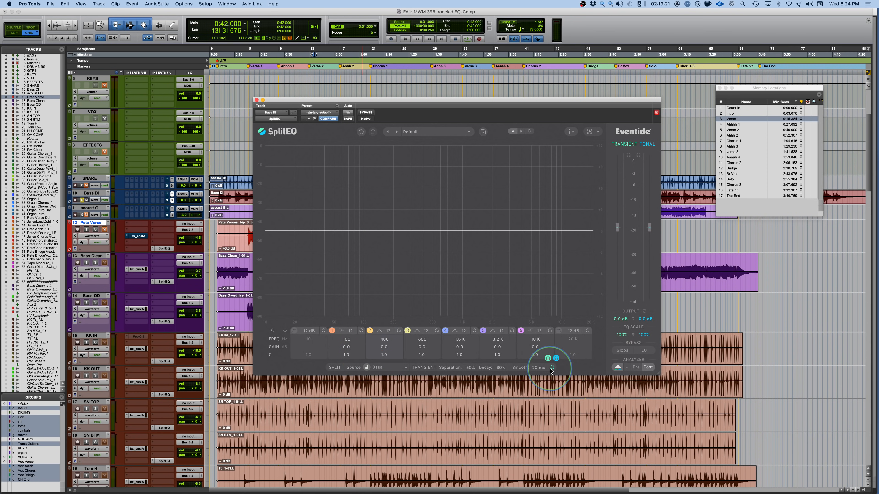
Audition only the transients while setting the split's Separation to about 60% and Decay to 21%, and restore both streams.
key(space)
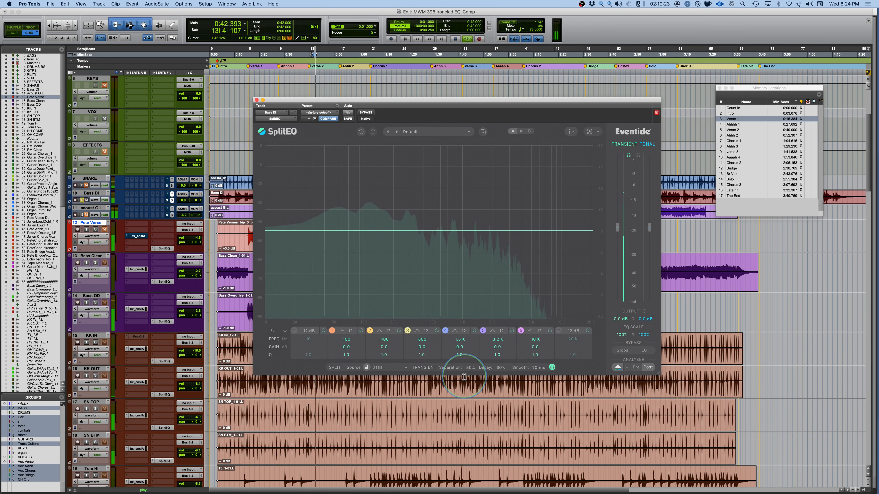
drag(469, 368, 469, 363)
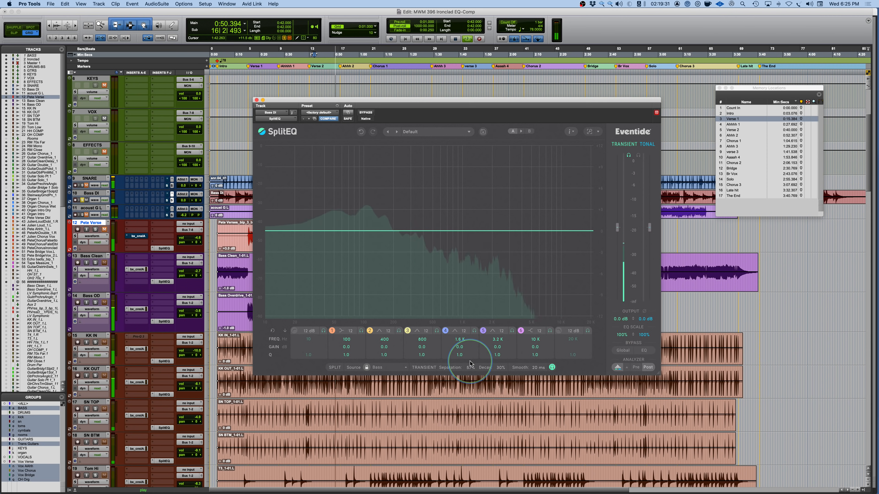
drag(494, 370, 473, 368)
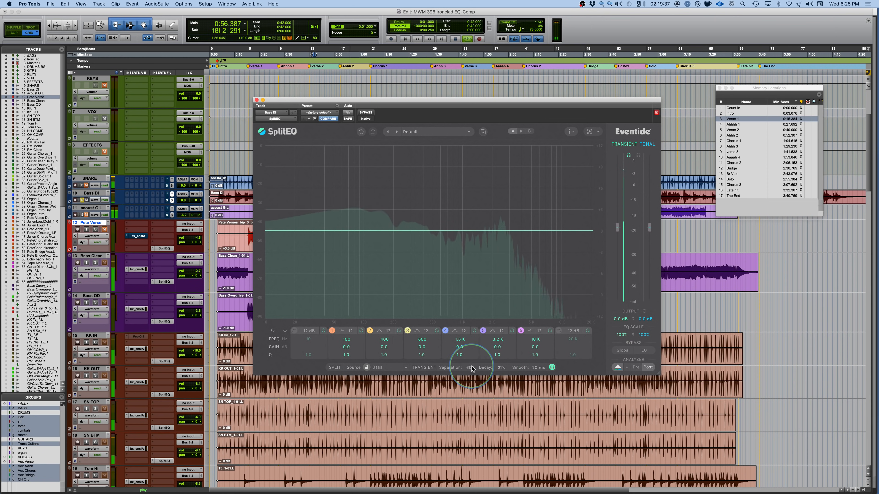
key(space)
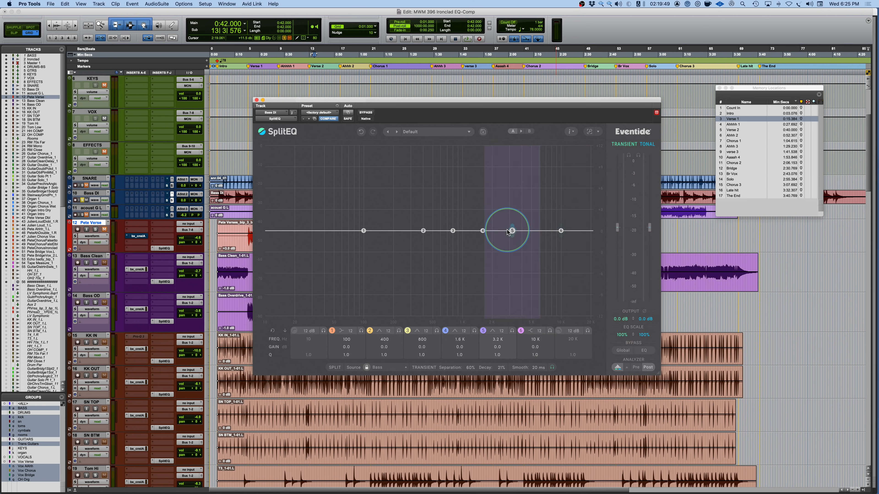
Raise band 6's high shelf by about 6.9 dB, listening to it at 421 Hz and settling near 745 Hz.
drag(561, 231, 425, 183)
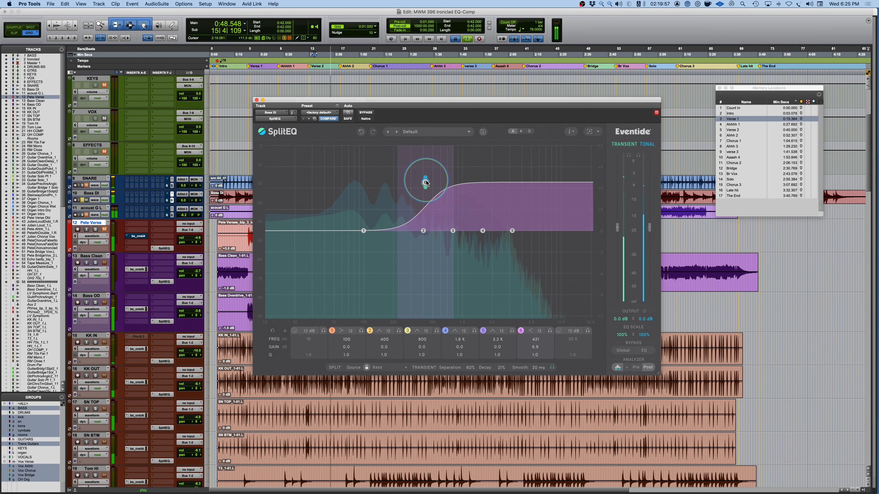
key(space)
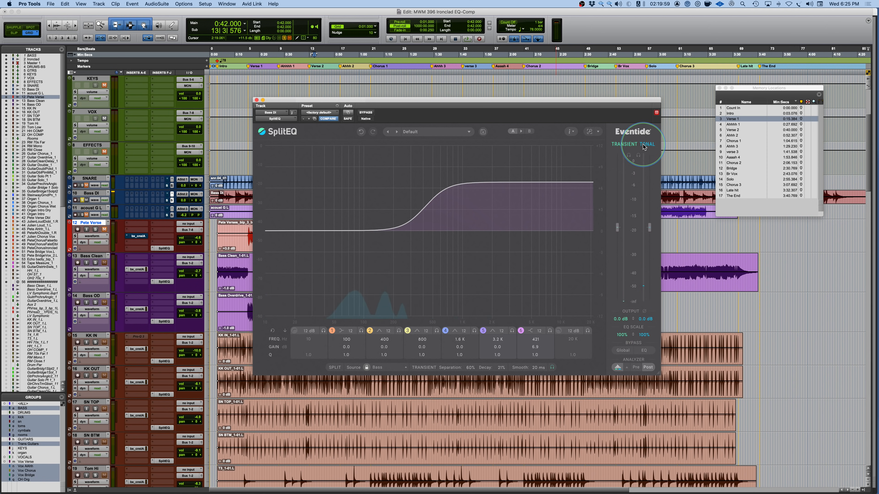
drag(425, 183, 449, 184)
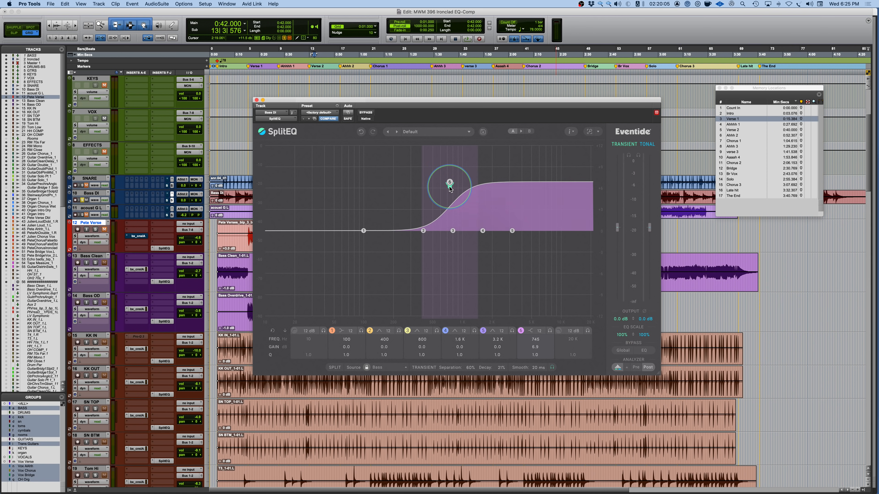
Lower only band 6's transient gain to about -4.8 dB near 717 Hz and compare with the plug-in bypassed during playback.
drag(449, 188, 450, 265)
key(space)
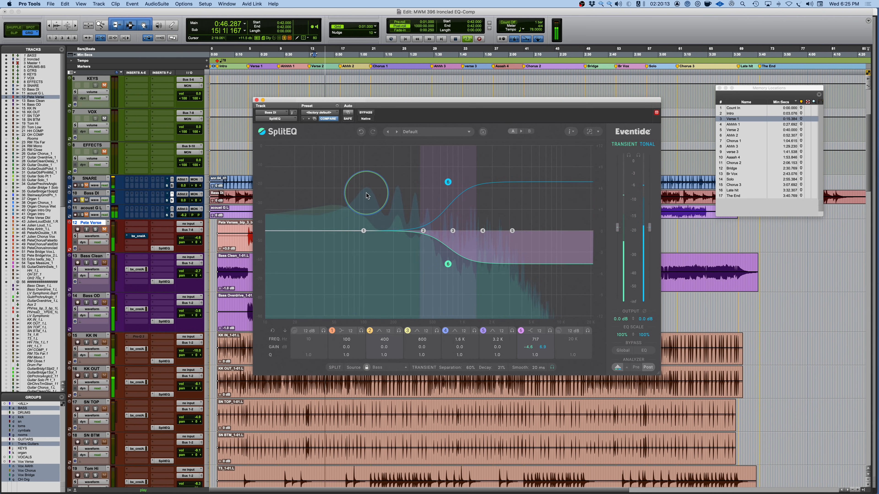
click(365, 113)
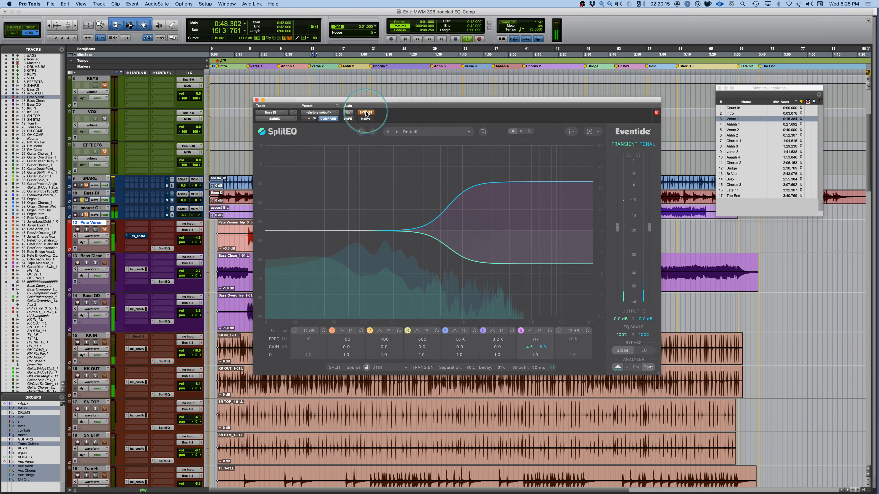
click(366, 112)
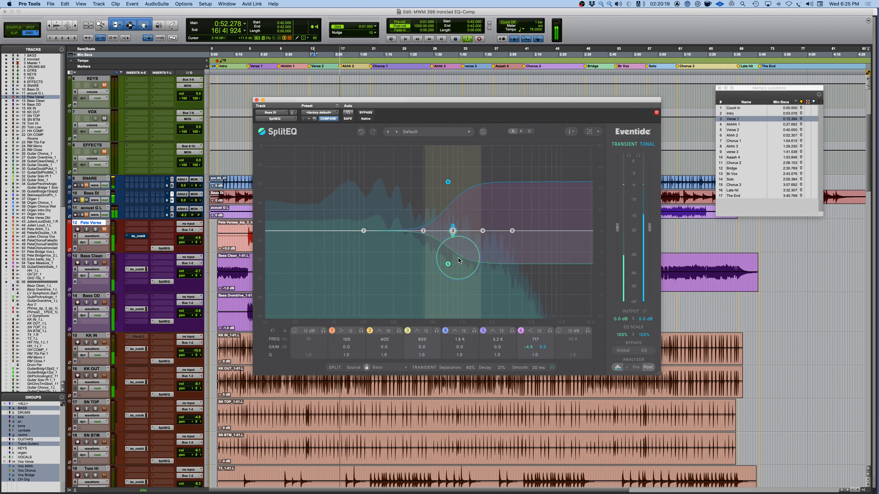
Deepen band 6's transient cut to about -6 dB near 660 Hz, comparing against bypass along the way.
drag(446, 262, 444, 271)
click(366, 113)
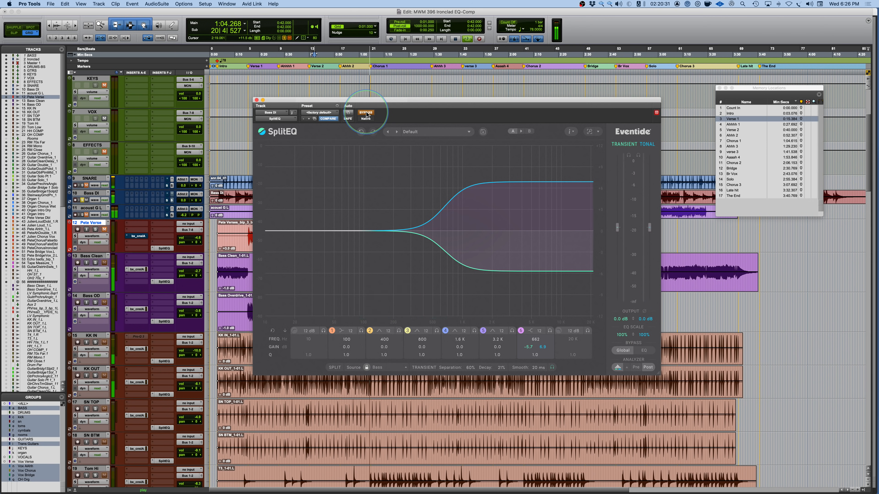
click(366, 113)
drag(447, 271, 443, 275)
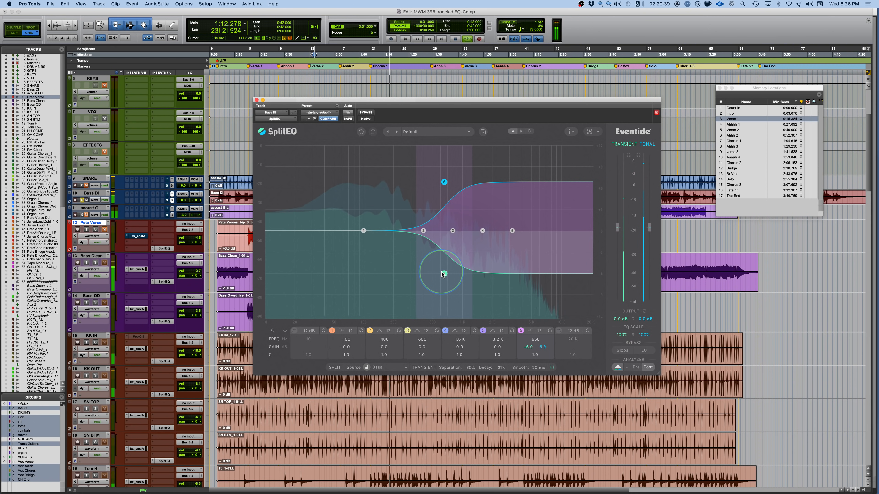
key(space)
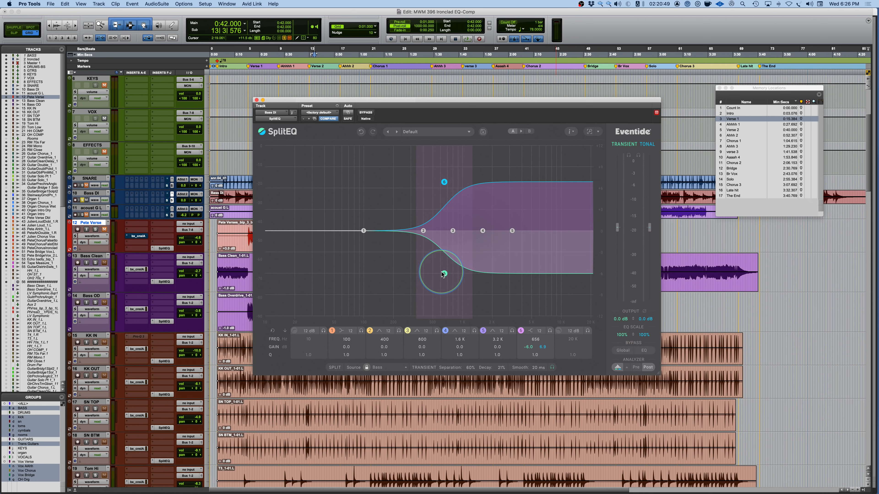
Rejoin band 6's transient and tonal gains as a single cut of about 6 dB, audition it and undo it.
double_click(443, 273)
key(space)
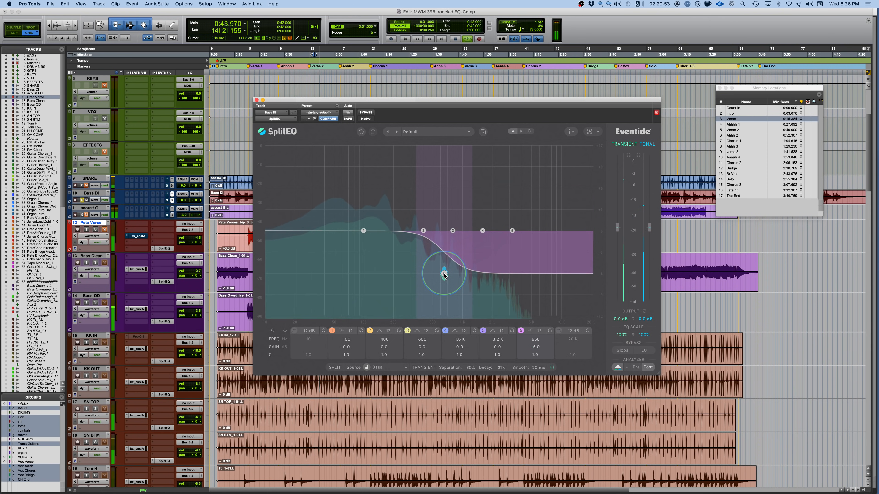
click(361, 132)
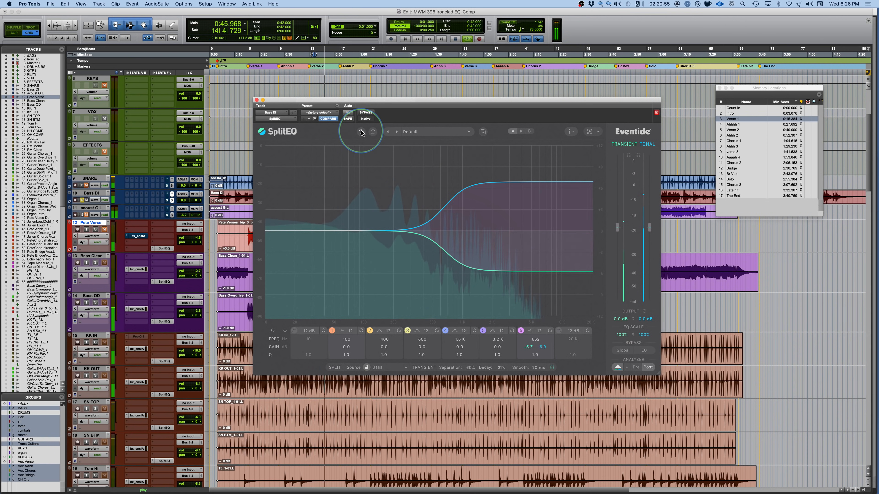
Reduce band 6's tonal boost to about 5 dB near 629 Hz and close the Bass DI's SplitEQ window.
drag(463, 187, 440, 190)
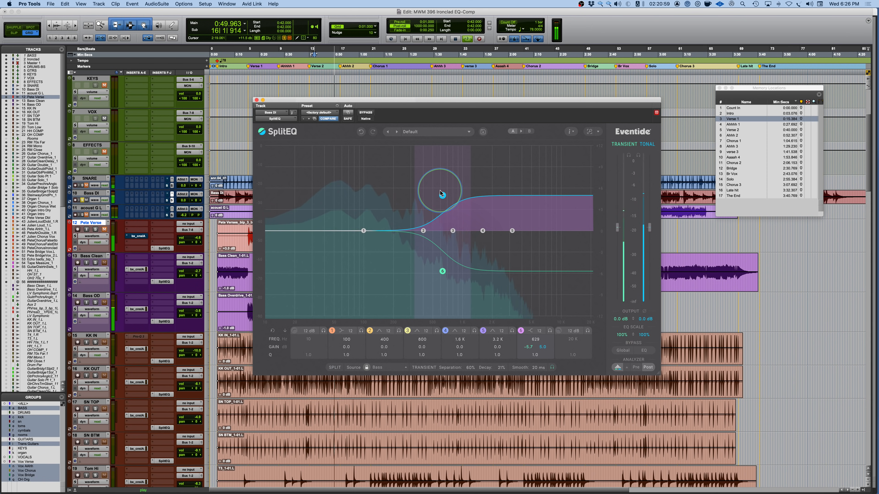
key(space)
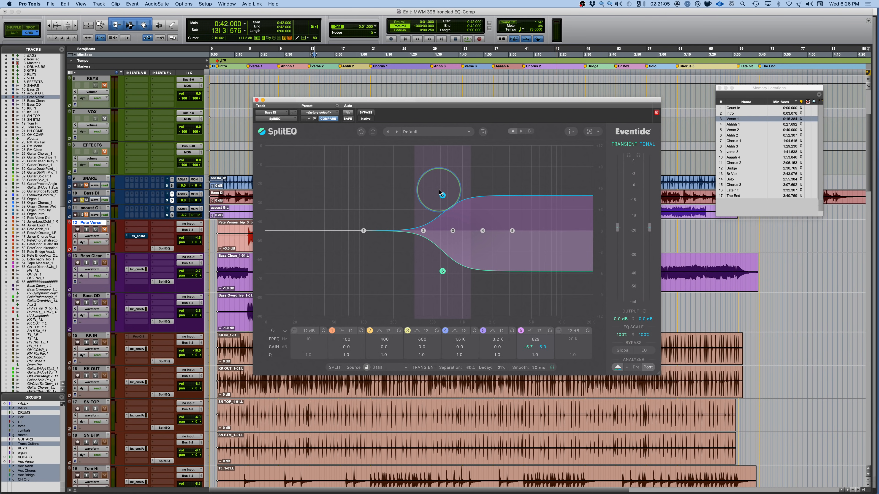
click(256, 99)
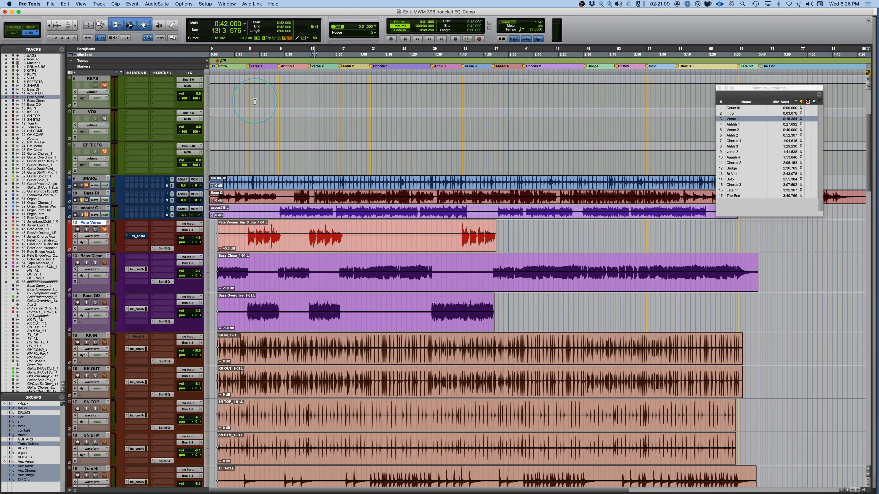
In the Mix window, unsolo and mute the Bass DI track, and unmute and solo the acoust G L track instead.
key(super+equal)
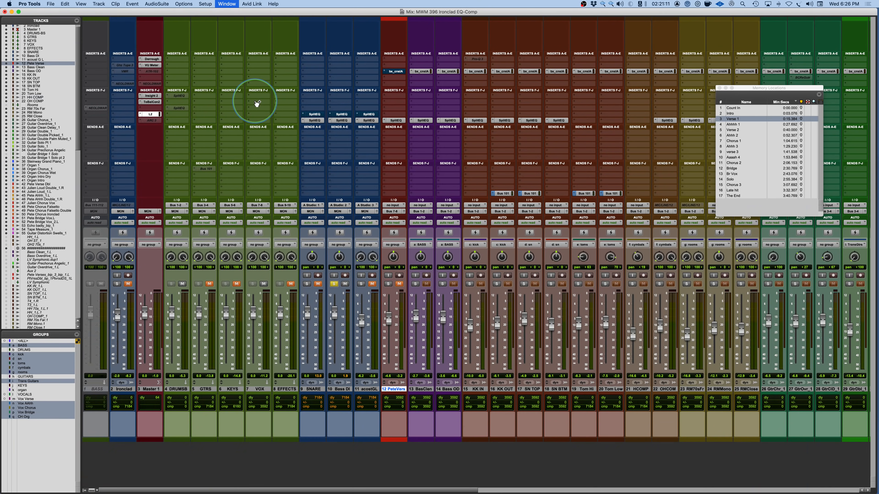
click(334, 284)
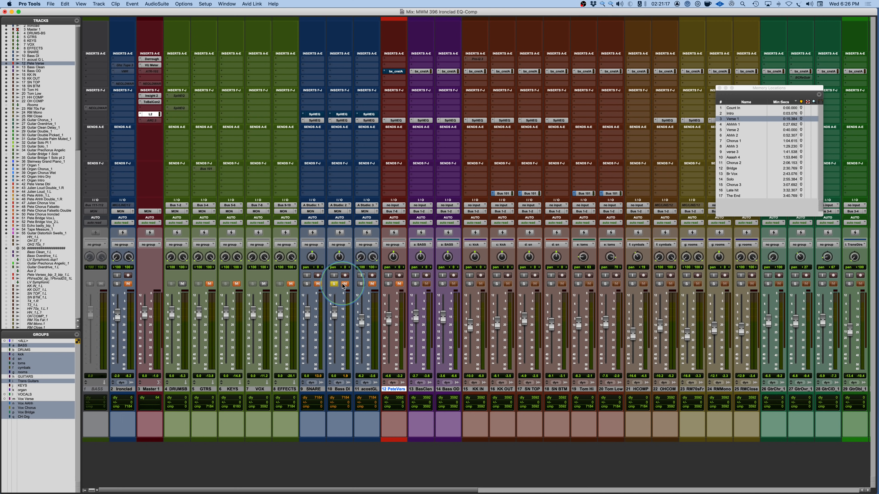
click(333, 286)
click(362, 284)
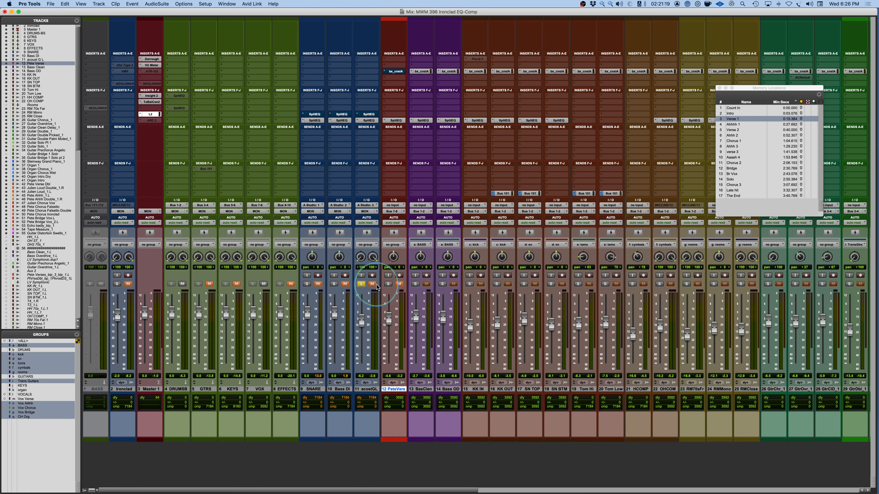
Open the SplitEQ insert on the acoust G L track and reposition its window clear of the Bass DI and acoustic channels.
click(368, 120)
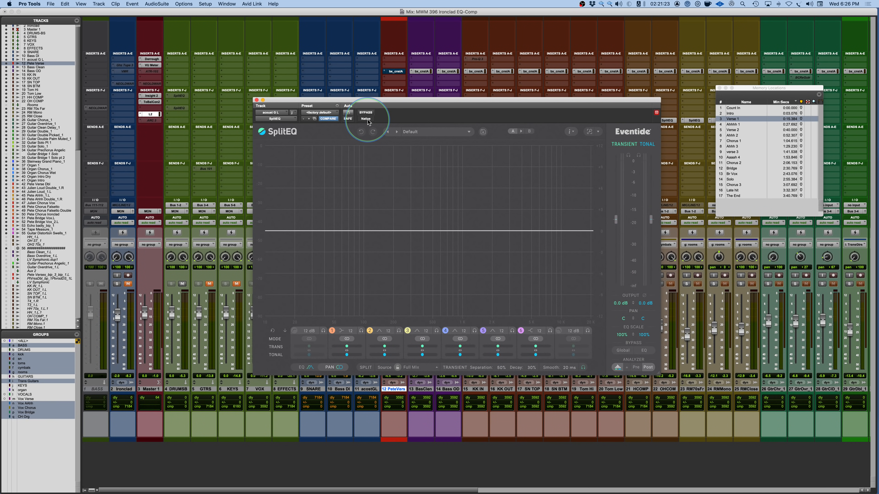
drag(400, 99, 548, 74)
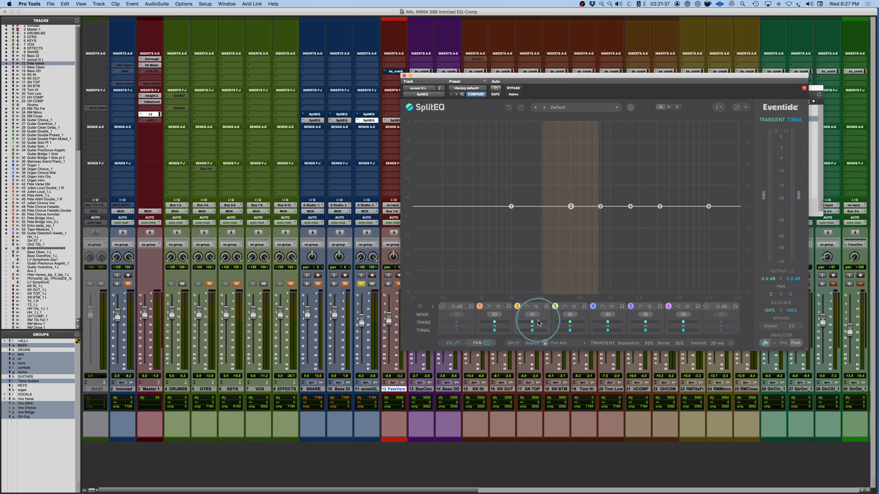
drag(568, 75, 481, 86)
During acoustic guitar playback, enable the 12 dB low-cut band and raise its cutoff to just below band 1.
key(space)
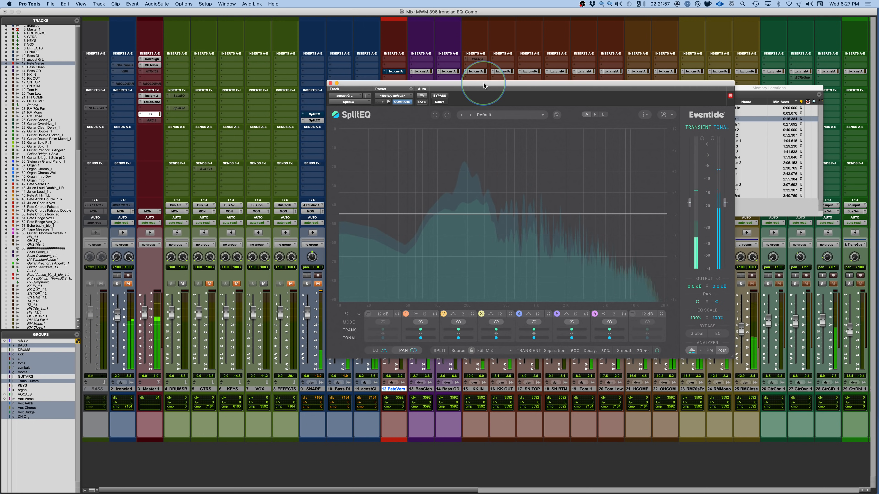
click(367, 314)
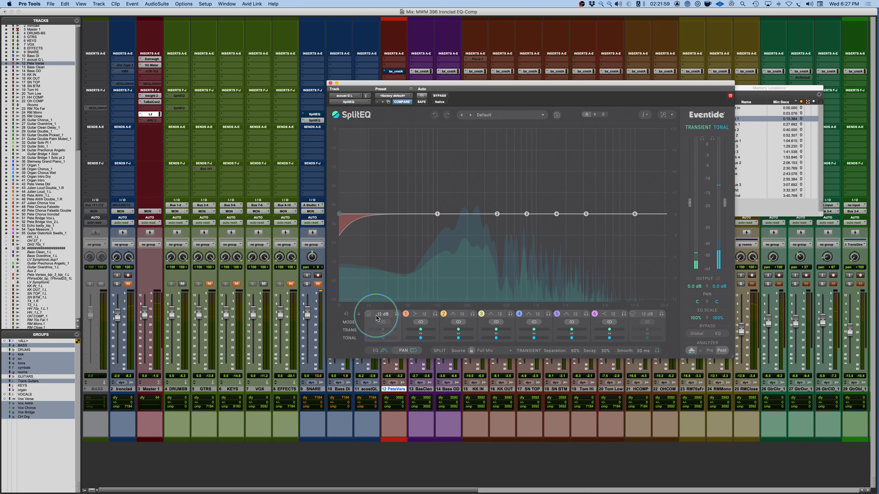
drag(340, 215, 417, 214)
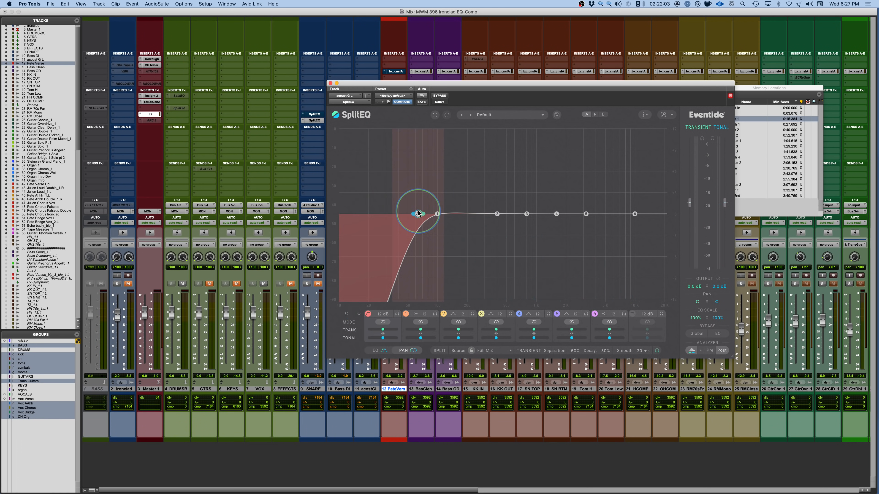
Play the acoustic guitar and compare the sound with the low-cut band off and on.
key(space)
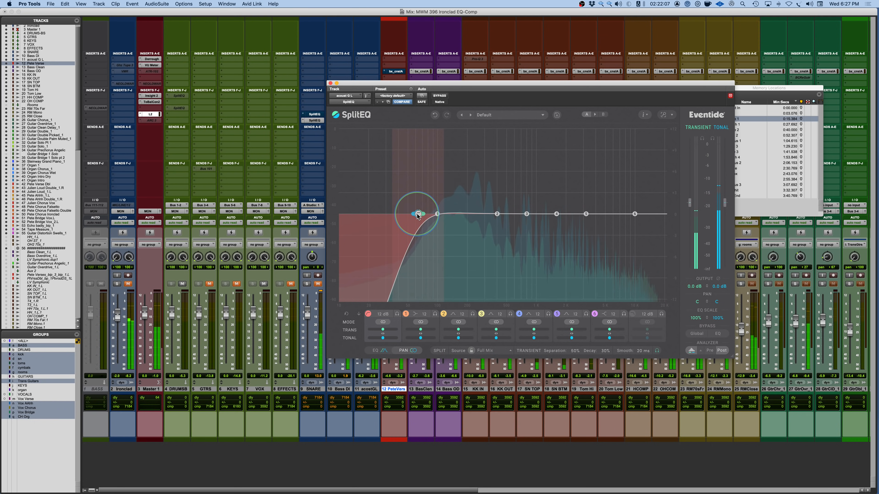
click(368, 314)
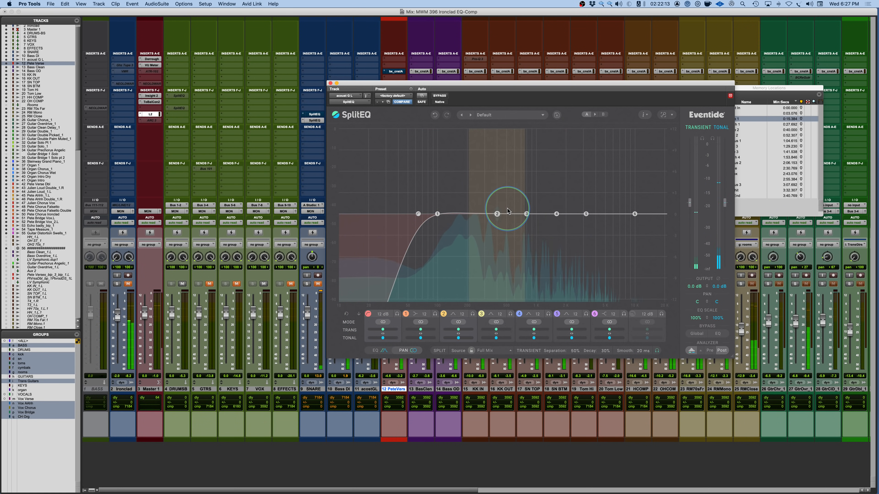
key(space)
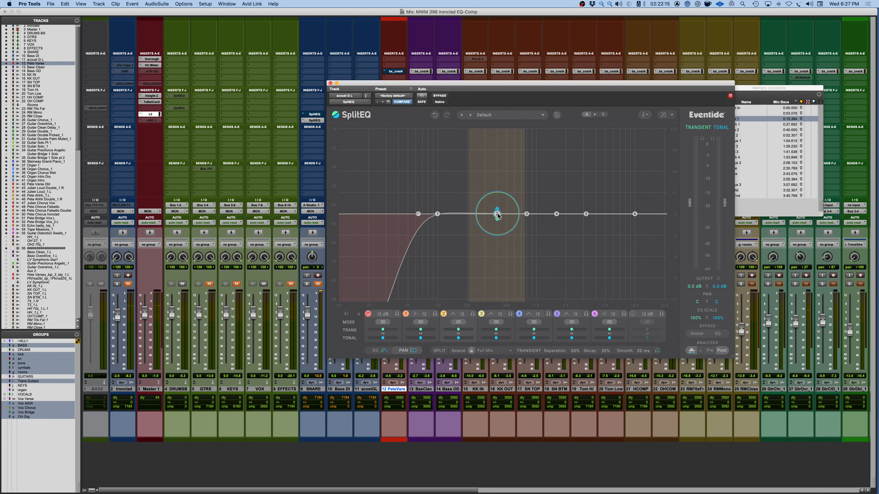
Move band 2 down to about 160 Hz, boost its transient gain to about 5.4 dB, and pull its tonal gain into a cut.
drag(498, 214, 456, 213)
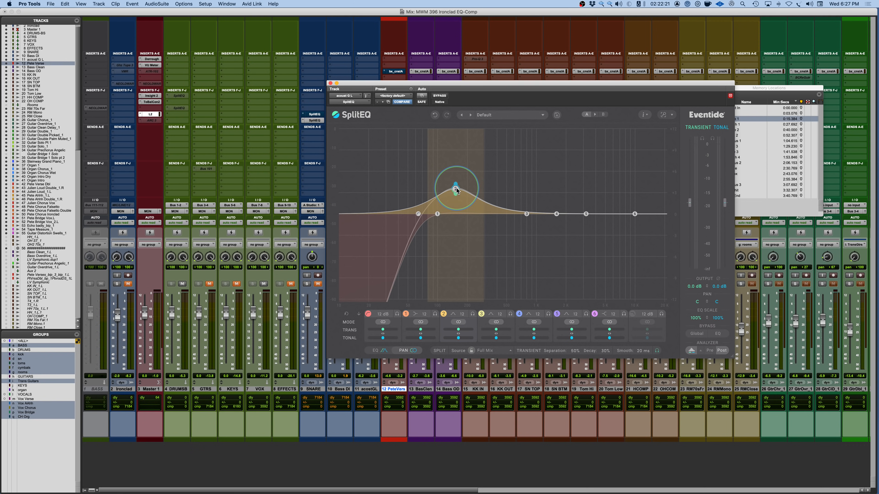
key(space)
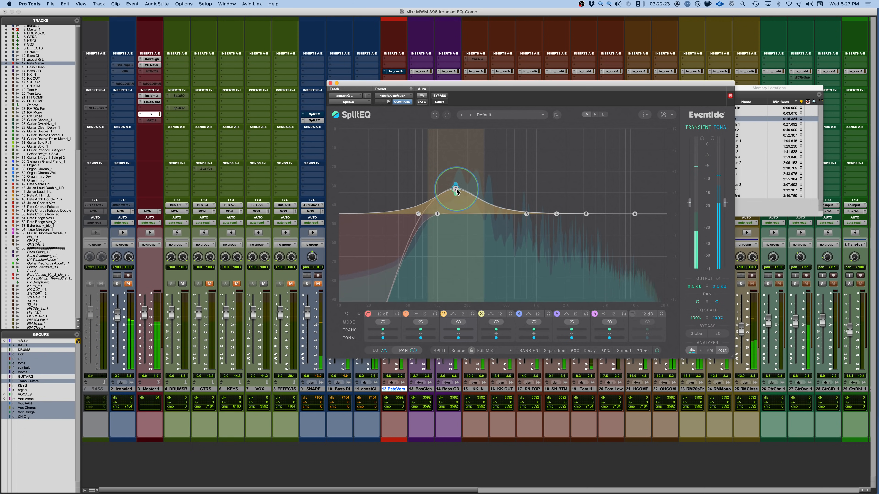
drag(457, 192, 460, 177)
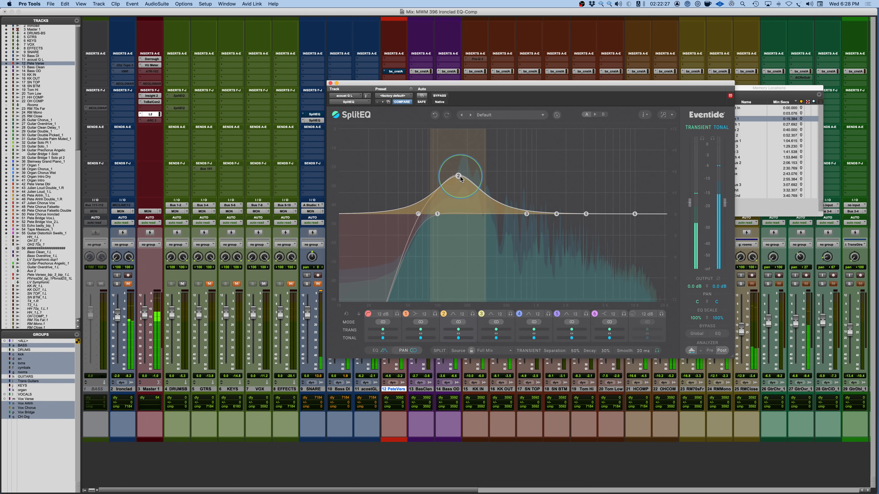
mouse_move(472, 83)
mouse_down()
mouse_move(567, 91)
mouse_move(466, 89)
mouse_up()
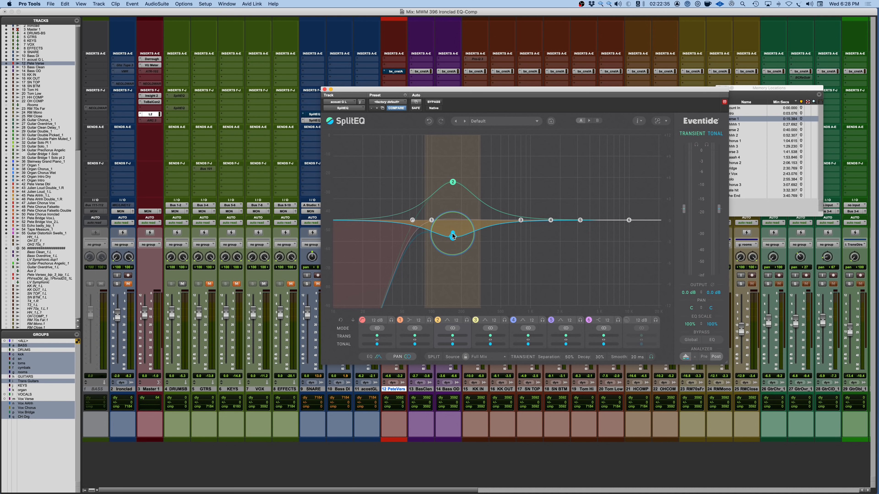
Set the split source to Guitar and solo the transient stream.
click(482, 356)
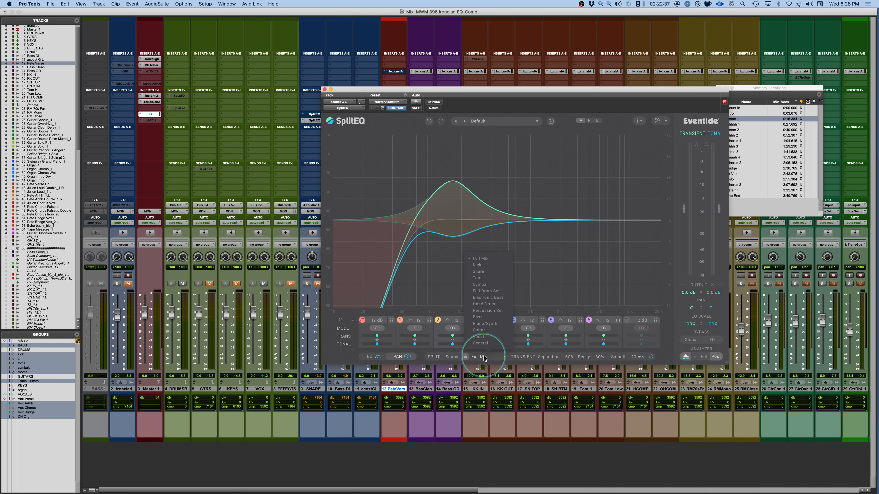
click(476, 330)
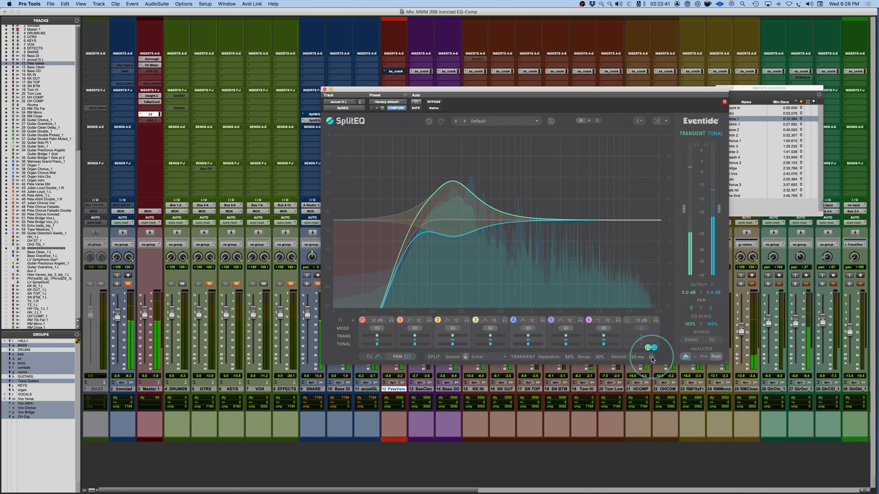
click(647, 348)
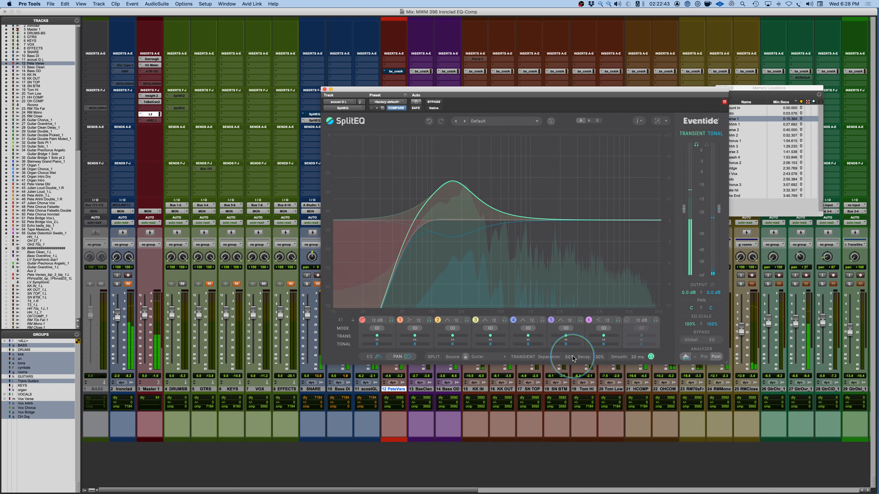
Set transient Separation to 37%, Decay to 23% and Smooth to 18 ms, and turn off the transient solo.
drag(571, 360, 570, 368)
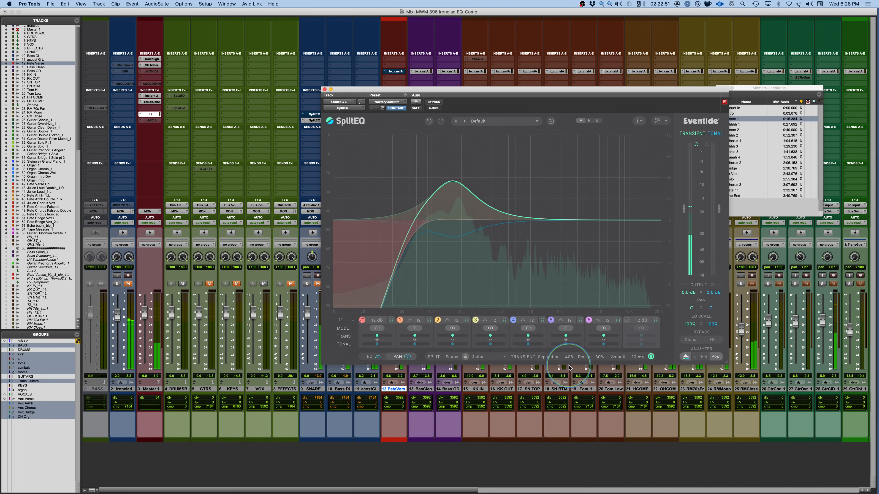
drag(599, 357, 600, 366)
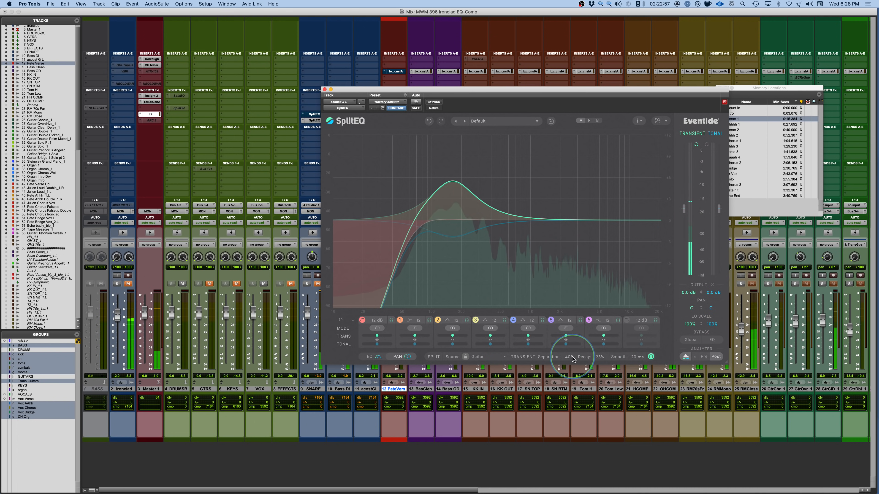
drag(568, 358, 568, 360)
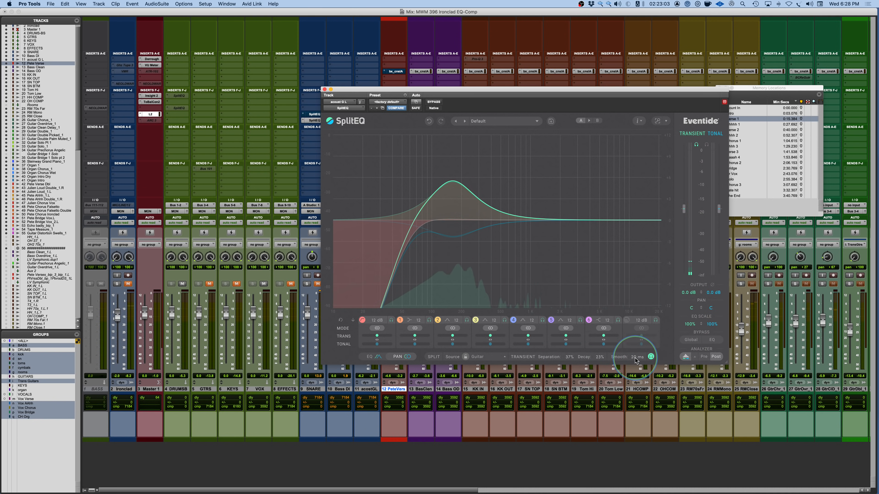
mouse_move(635, 361)
mouse_down()
mouse_move(635, 350)
mouse_move(634, 369)
mouse_up()
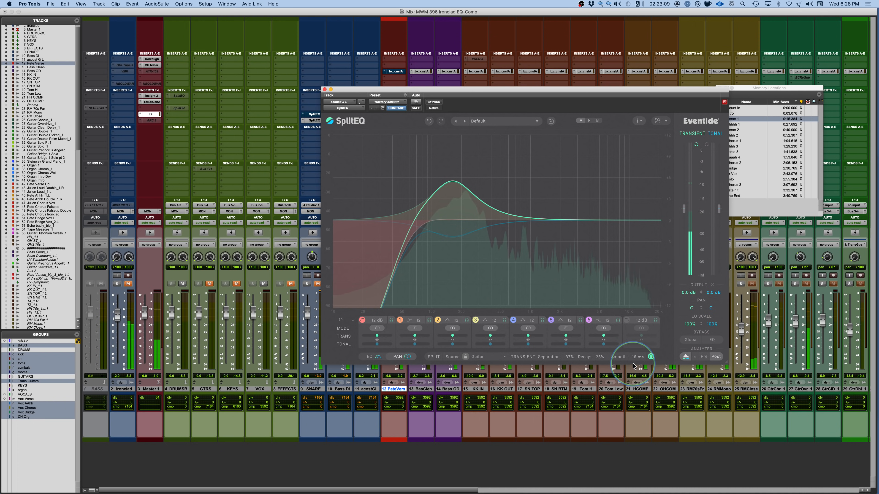
drag(633, 366, 633, 358)
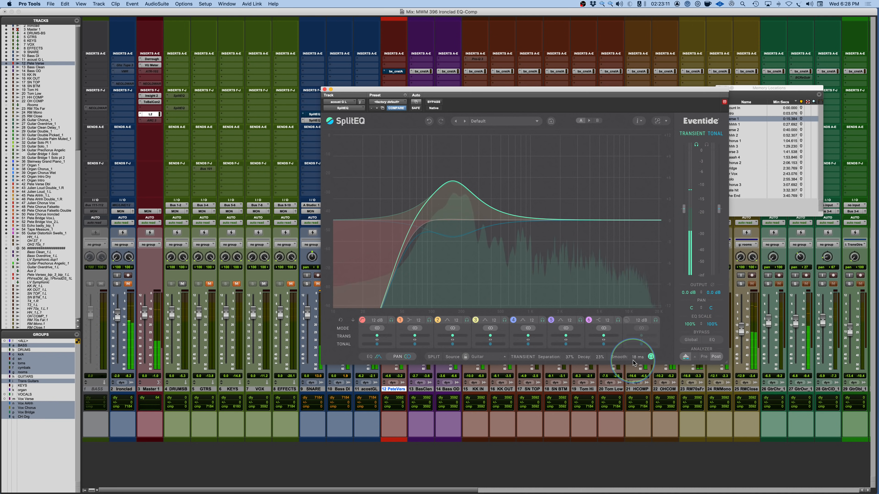
key(space)
click(651, 357)
With the guitar playing, switch band 2 off and on to compare its effect.
key(space)
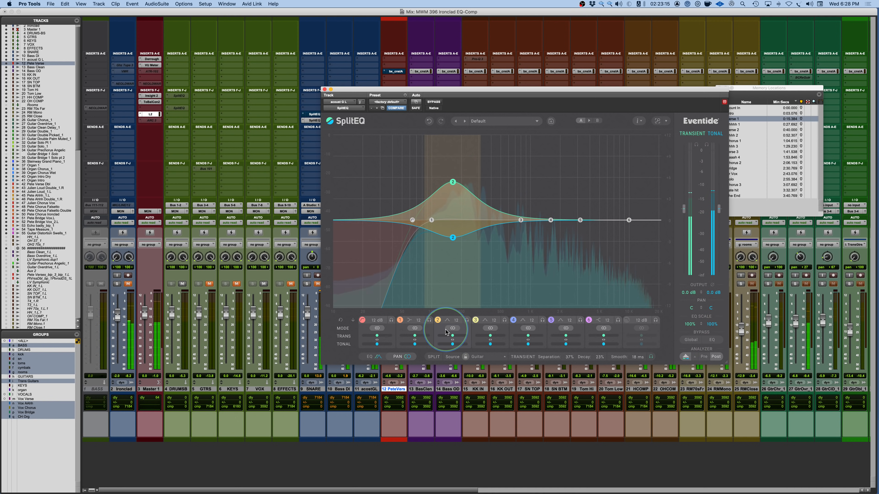
click(437, 320)
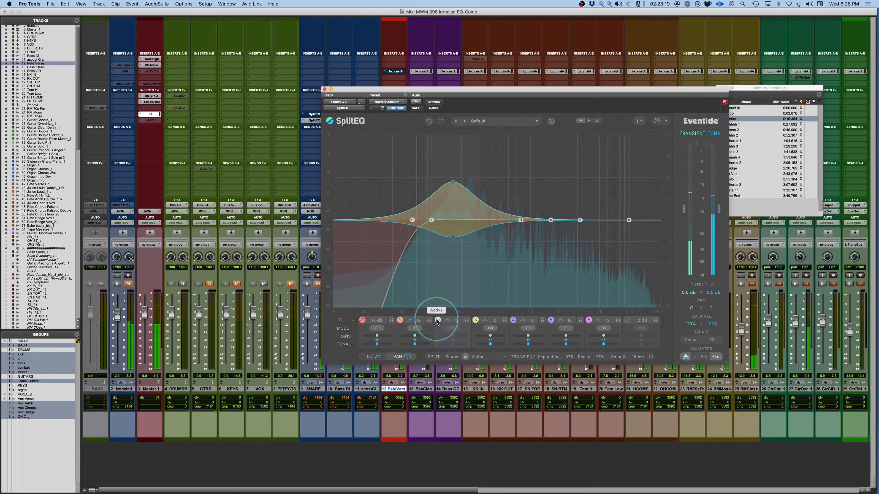
click(437, 320)
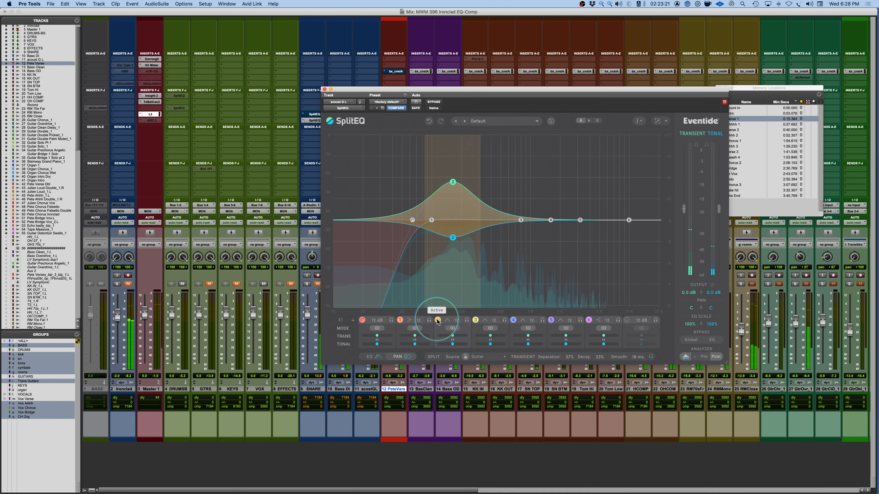
Deepen band 2's tonal cut to about -3.8 dB, narrow its transient boost to a Q of about 2.7, and compare the band off and on.
mouse_move(452, 237)
mouse_down()
mouse_move(453, 257)
mouse_move(453, 248)
mouse_up()
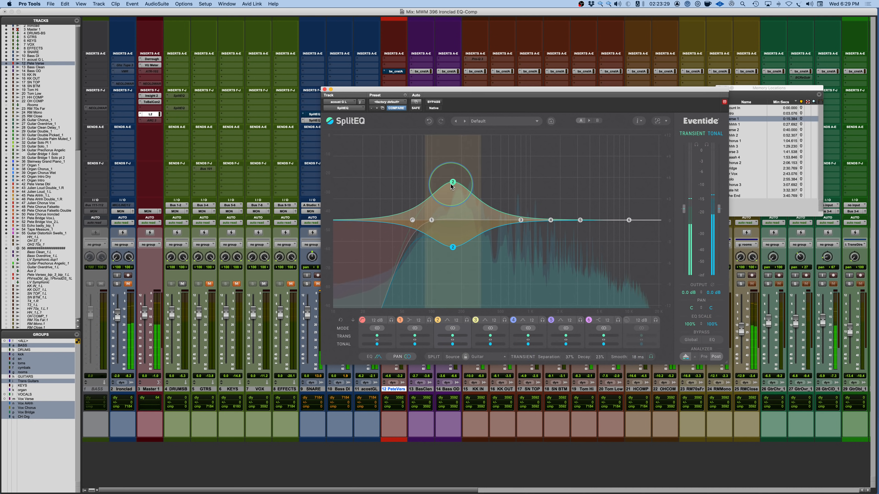
drag(453, 181, 453, 206)
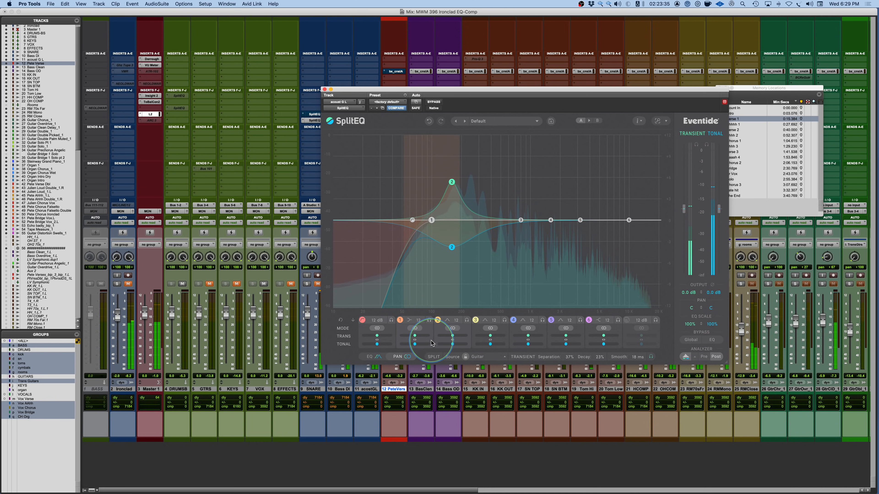
click(438, 320)
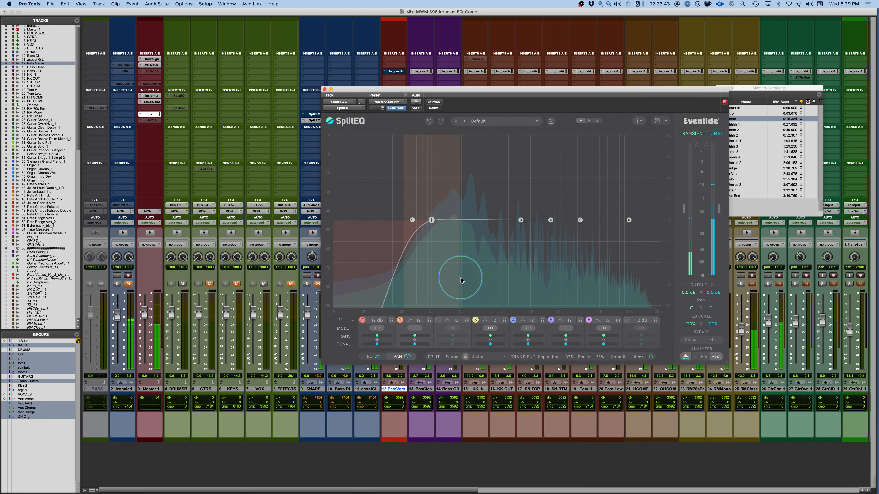
click(437, 320)
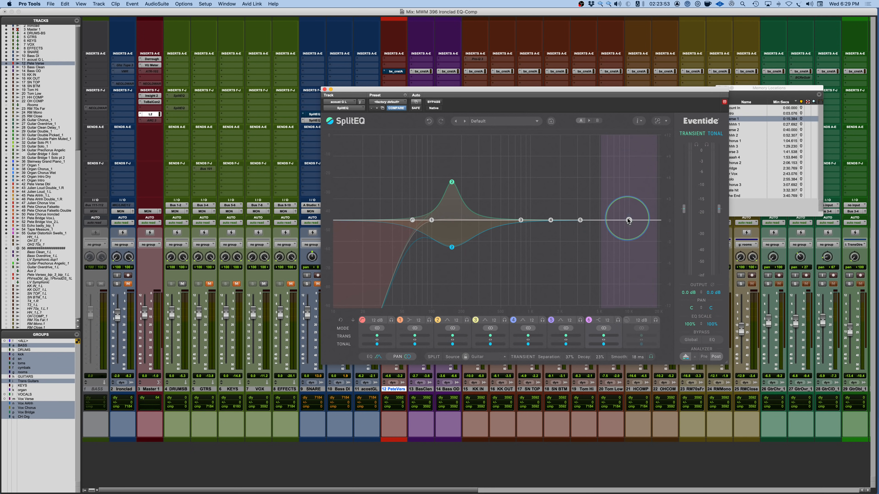
Move band 6's high shelf down to just above 700 Hz, boost it, and pull only its transient gain into a cut.
drag(626, 219, 520, 180)
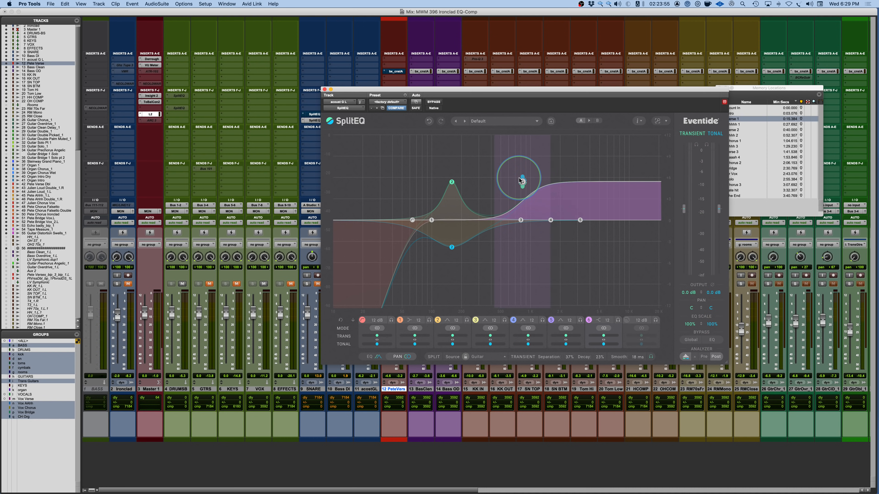
key(space)
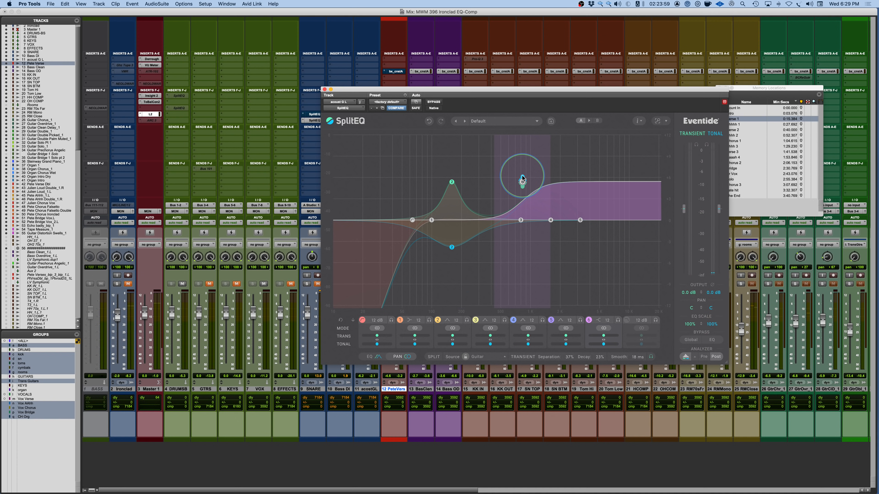
drag(522, 180, 519, 256)
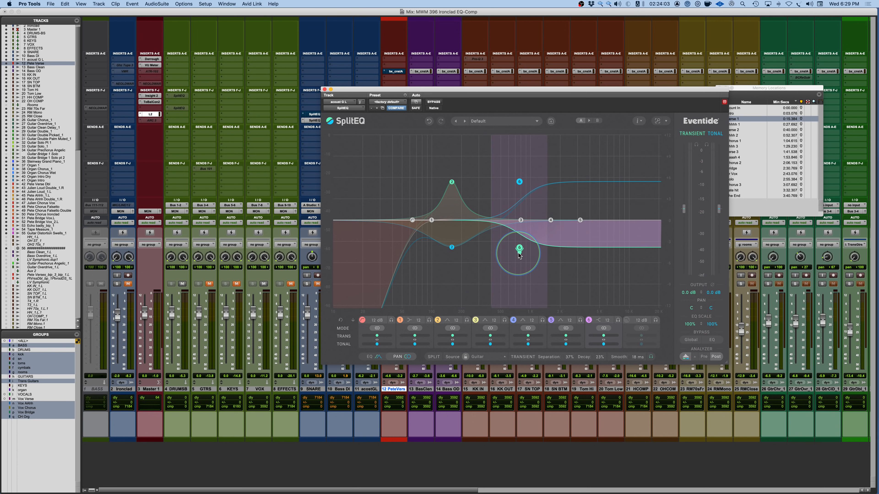
During playback, reduce band 6's tonal boost to about 3.8 dB and its transient cut to about -0.9 dB near 702 Hz.
key(space)
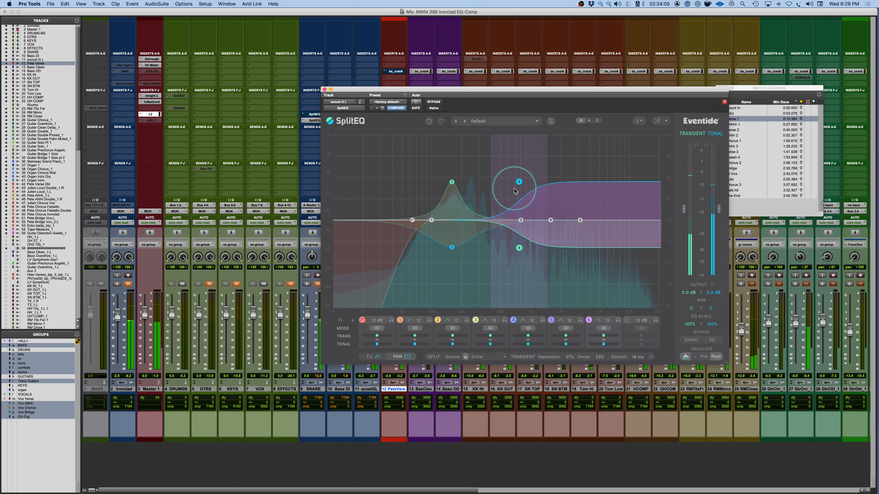
drag(518, 182, 519, 189)
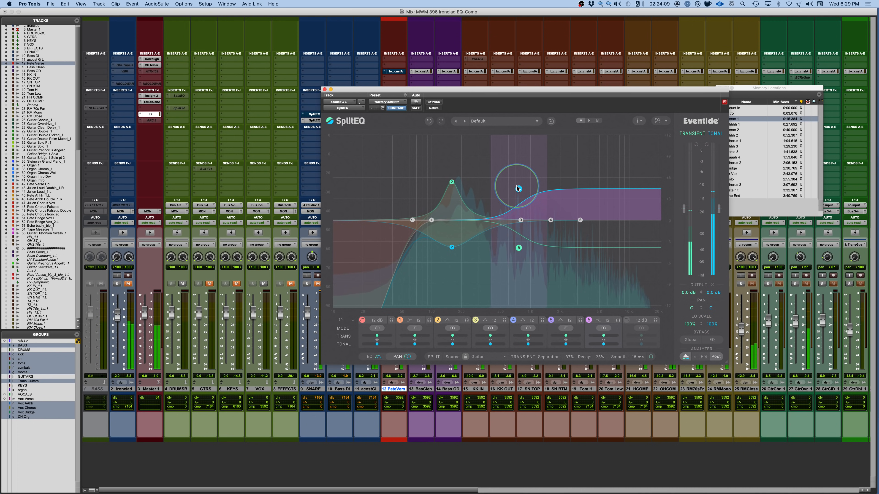
click(518, 248)
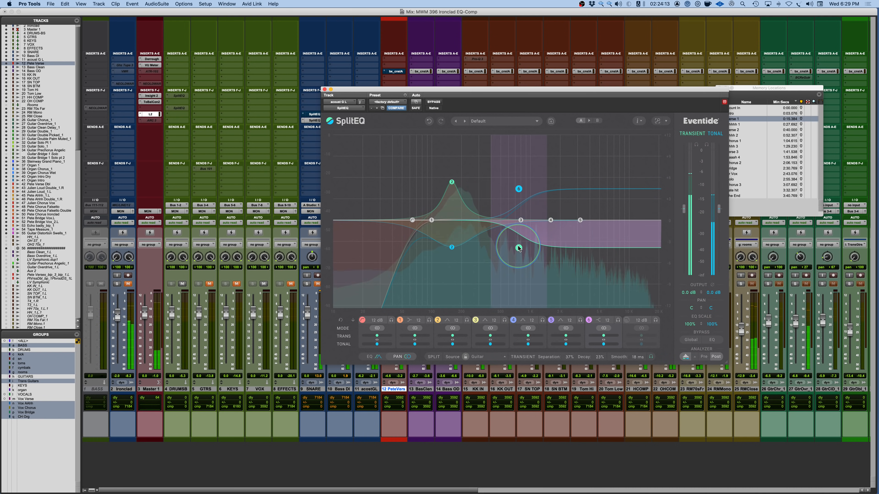
drag(521, 230, 512, 189)
Compare the guitar with SplitEQ bypassed and active, and stop playback.
click(433, 102)
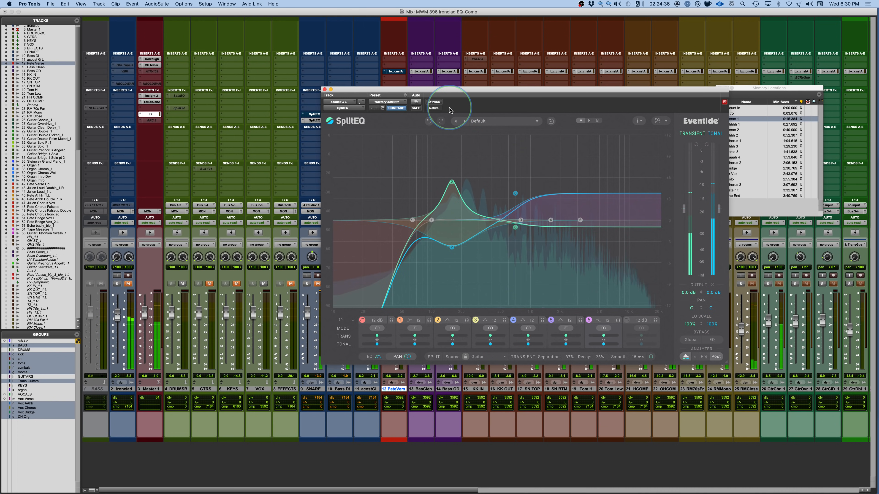
click(433, 102)
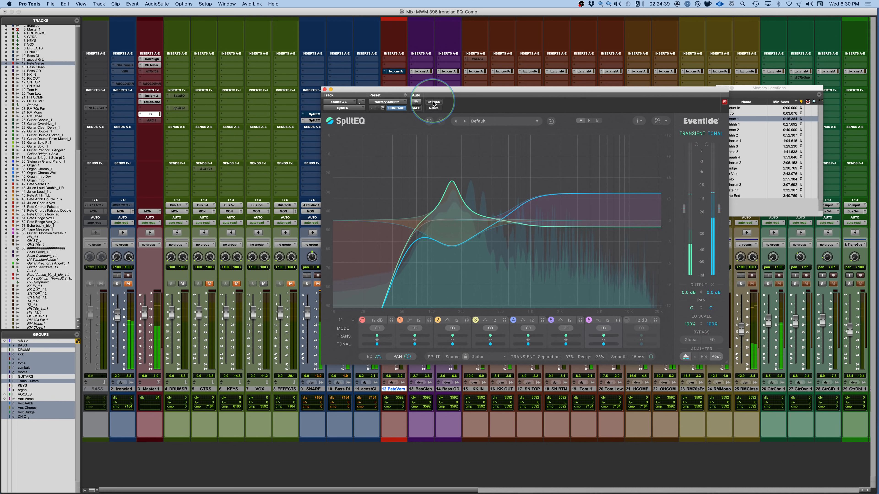
key(space)
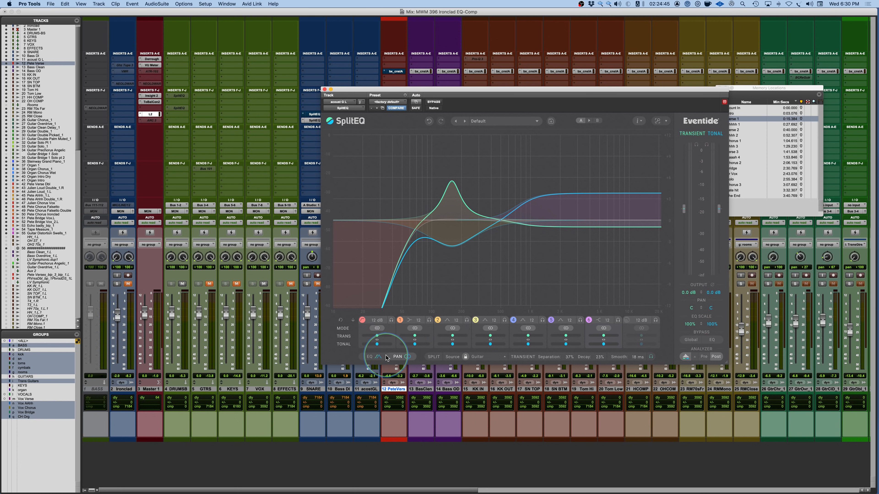
Check the bands' EQ values, return to the pan controls, and move band 2's tonal pan slightly left of centre during playback.
click(372, 357)
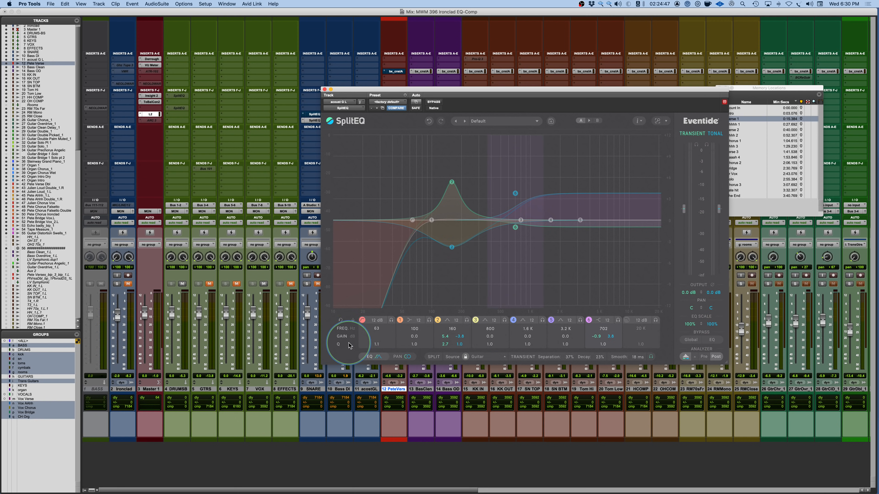
click(401, 356)
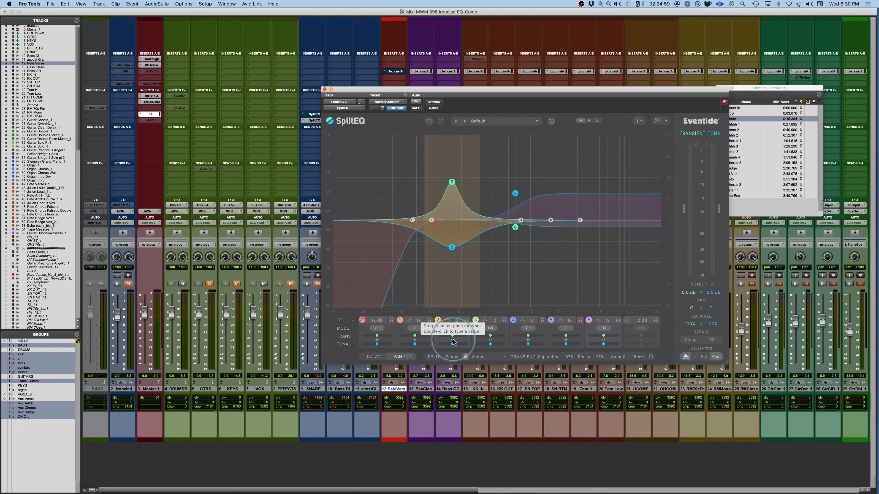
key(space)
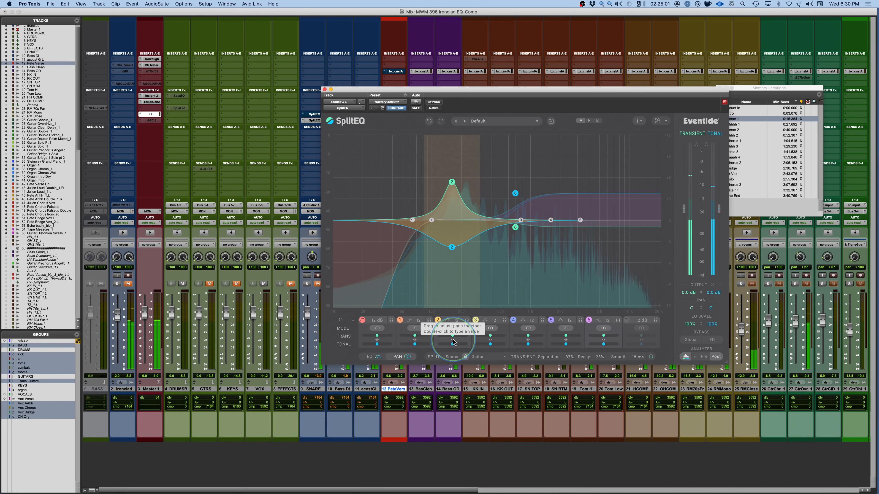
drag(452, 342, 450, 342)
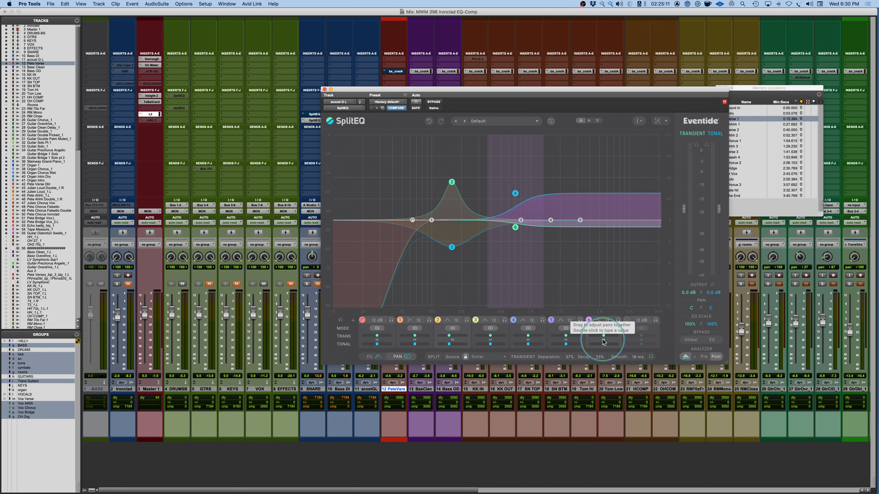
Nudge band 6's tonal pan slightly right of centre, and compare the panned guitar with SplitEQ bypassed and active during playback.
drag(603, 341, 605, 343)
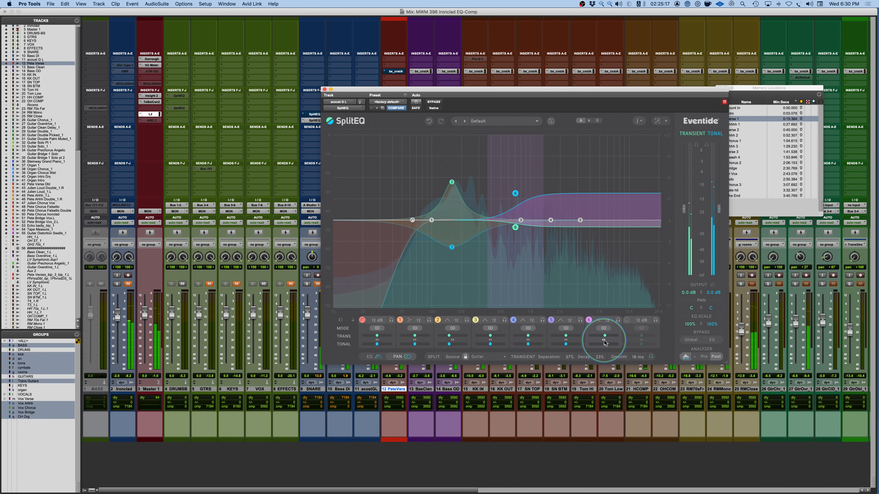
click(433, 102)
click(433, 102)
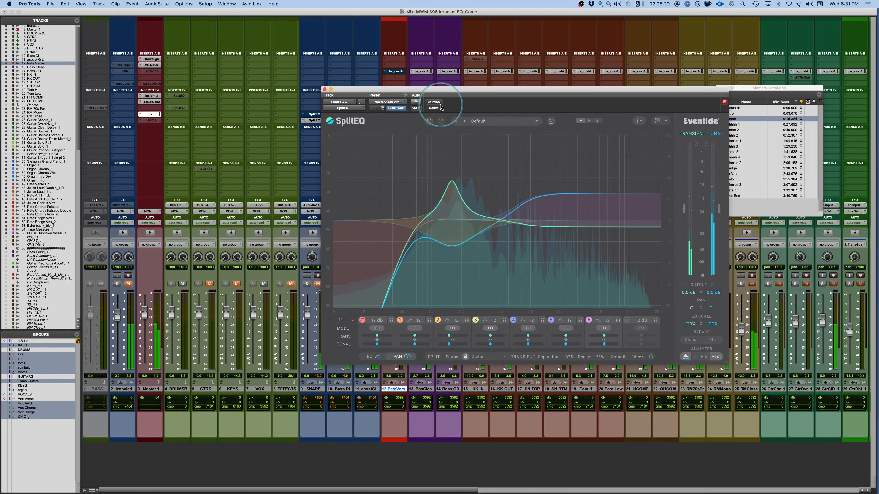
click(433, 102)
click(434, 101)
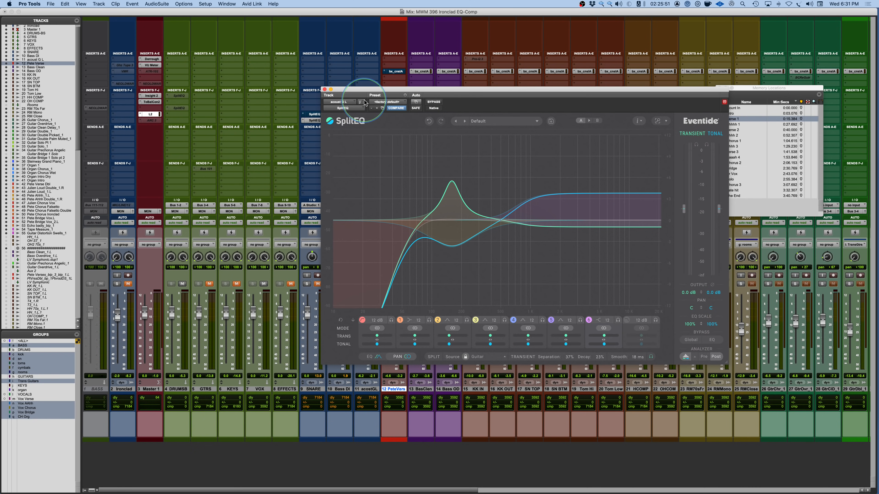
Close the guitar's SplitEQ and switch the solo from the acoustic guitar to verse vocal track 12, unmuting the vocal.
click(325, 90)
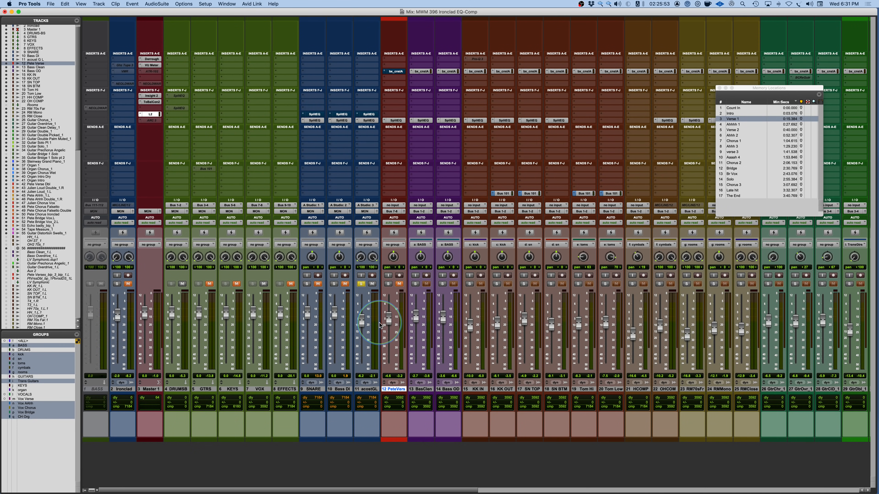
click(360, 284)
click(388, 283)
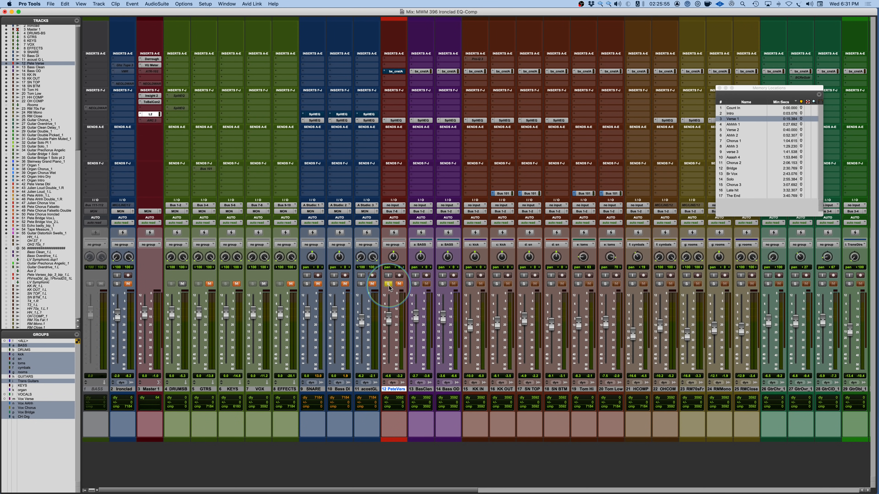
click(398, 284)
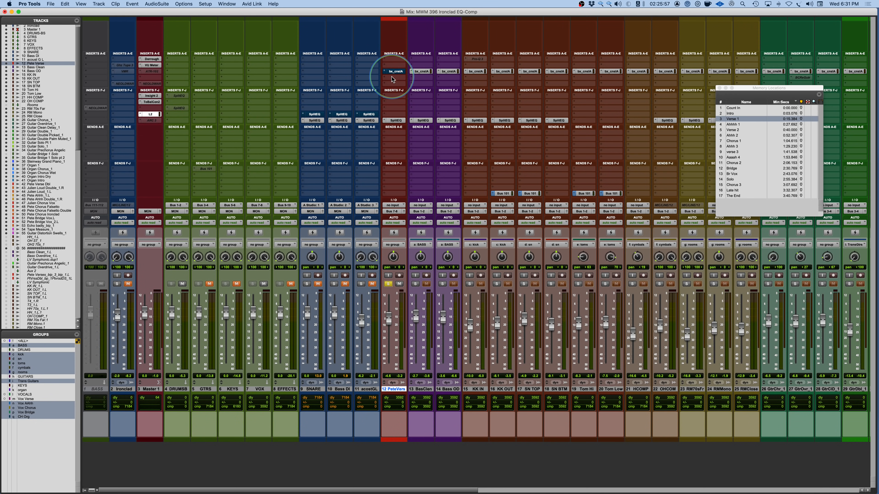
Open SplitEQ on verse vocal track 12 and move its window clear of the Memory Locations list.
click(395, 120)
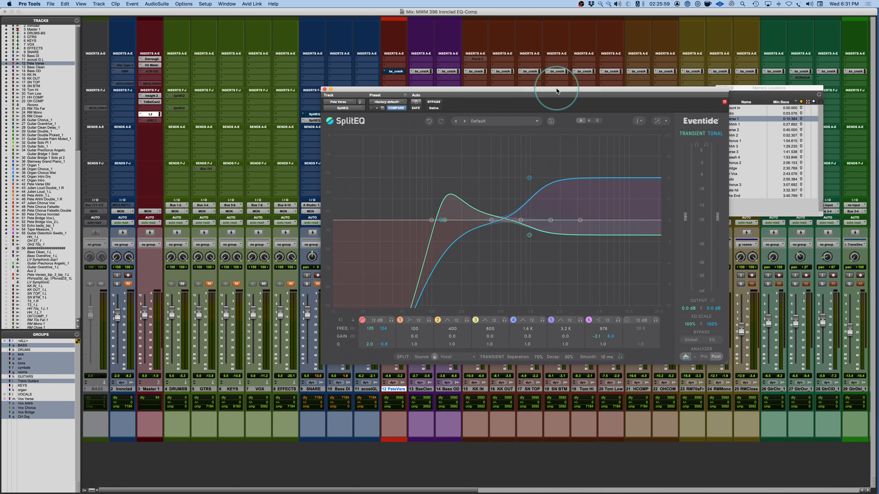
drag(556, 89, 485, 71)
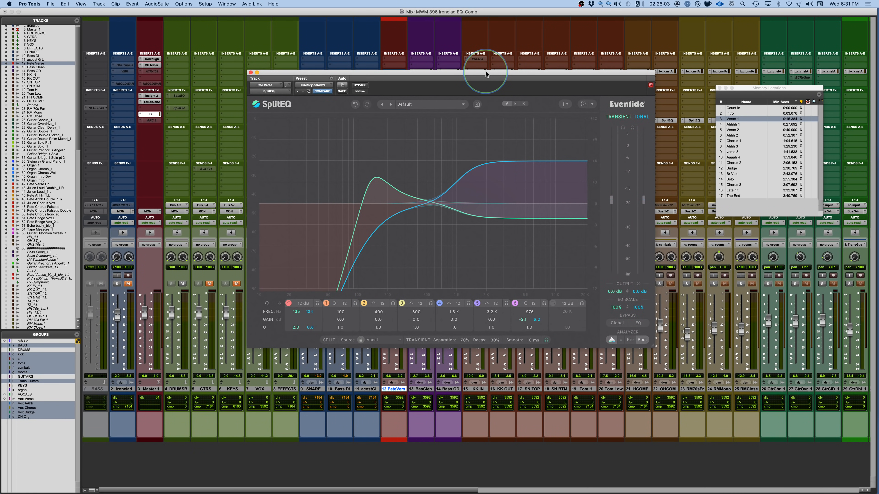
drag(485, 71, 505, 70)
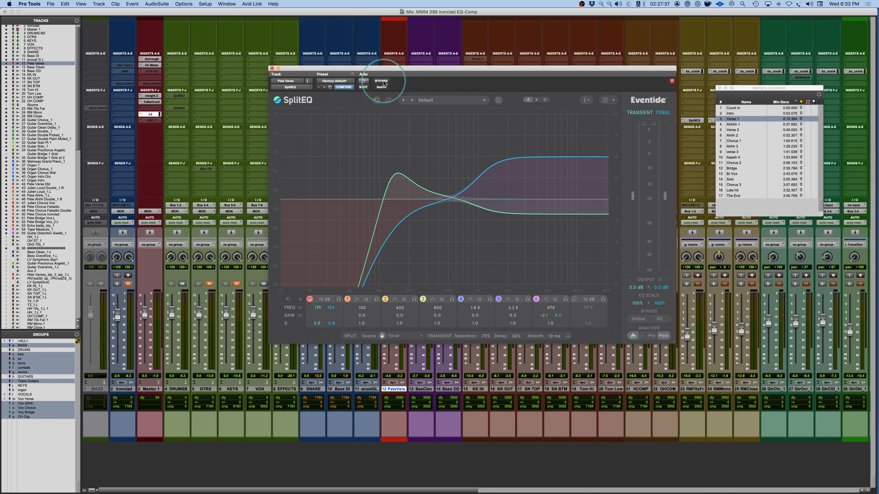
Play the vocal from Verse 1 and compare it with SplitEQ bypassed and active.
key(space)
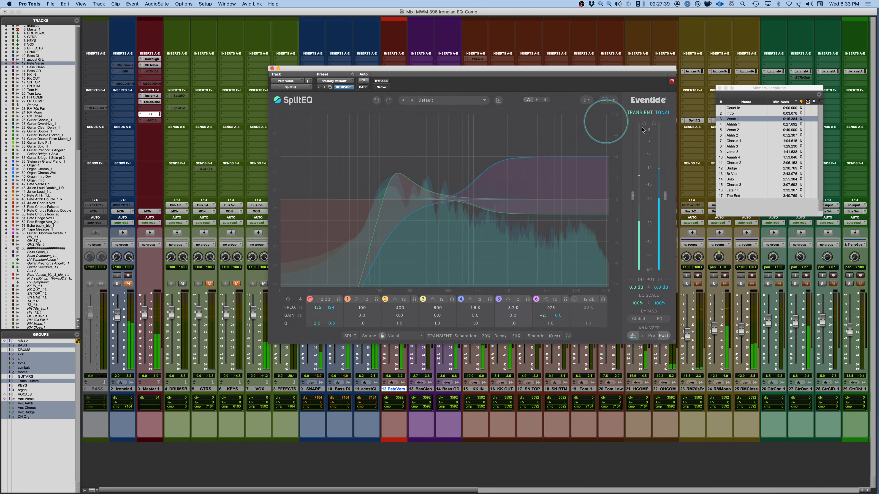
click(732, 118)
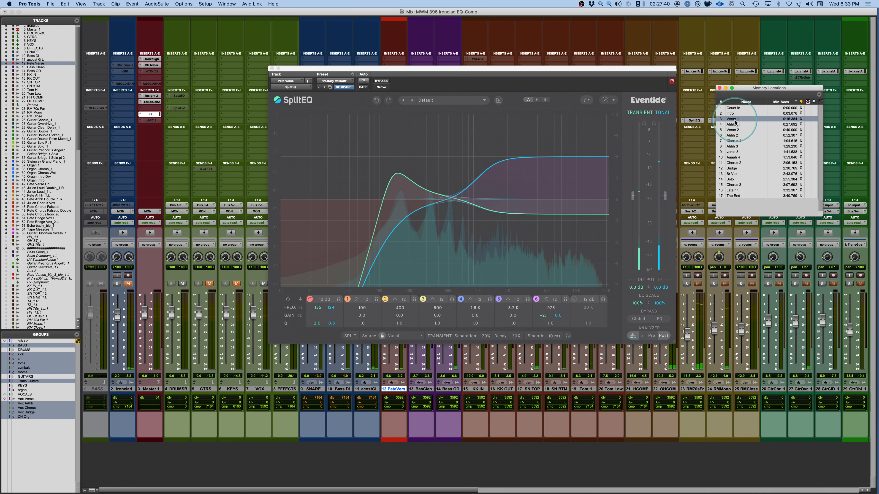
click(382, 82)
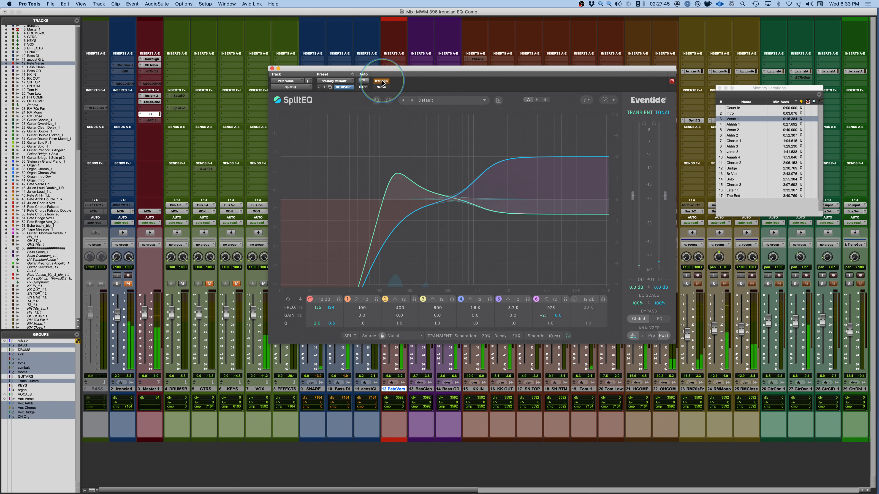
click(382, 82)
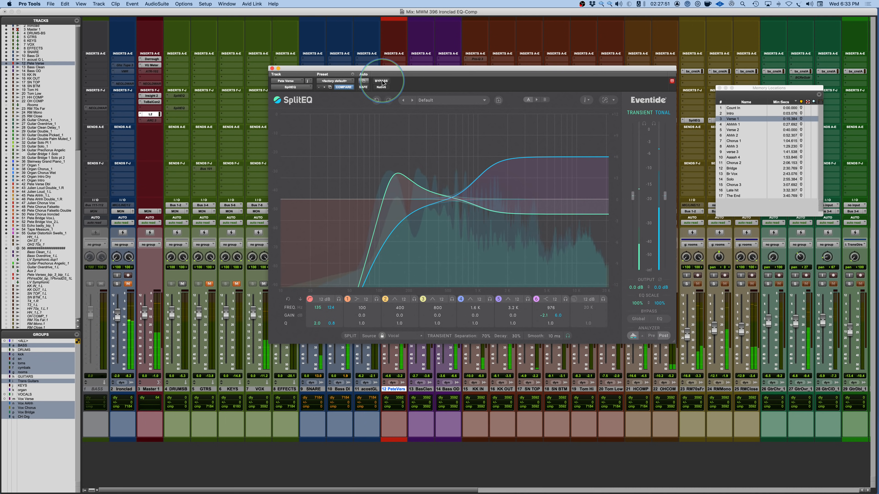
click(382, 82)
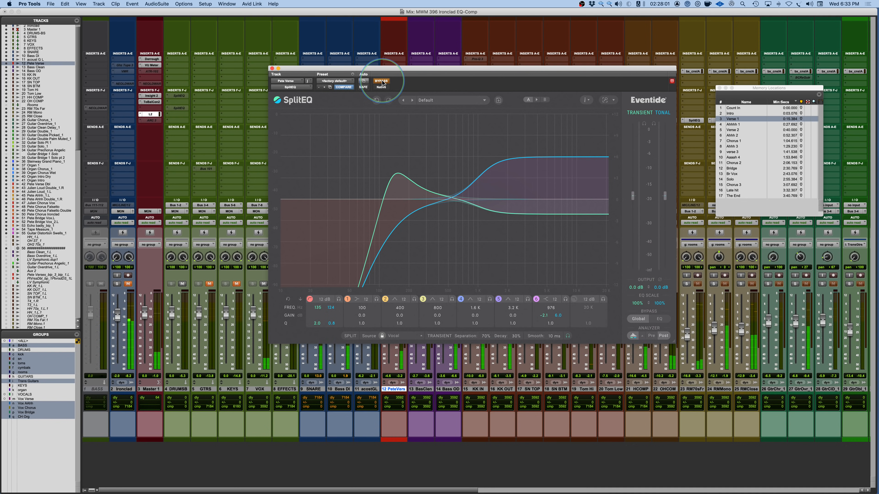
click(382, 82)
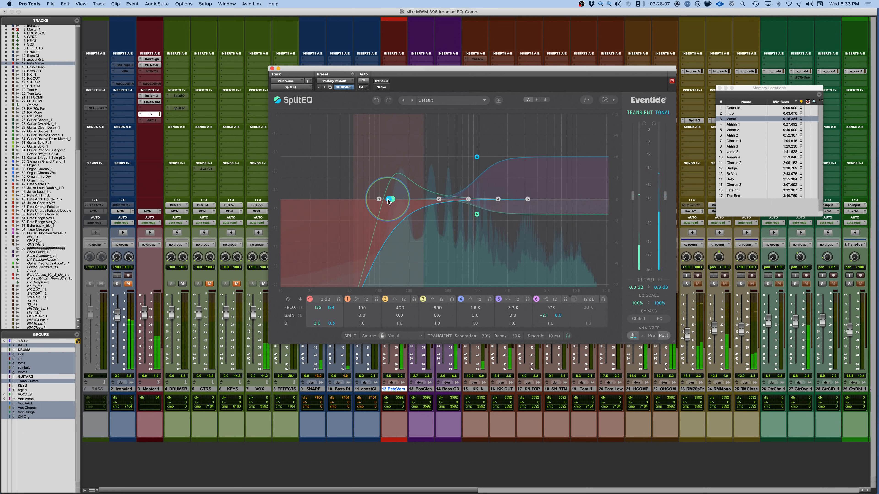
Try a tonal Q of about 2.1 on the vocal's high-pass filter, and bring it back down to about 1.0.
drag(388, 199, 389, 176)
key(space)
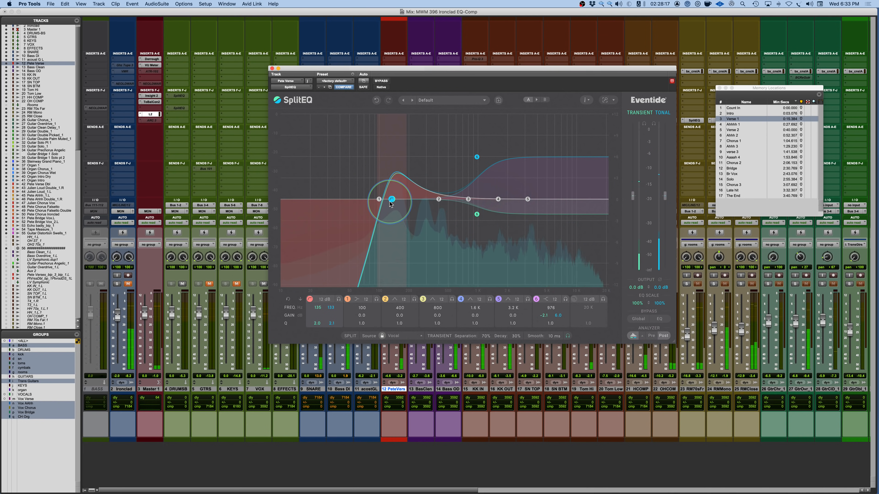
drag(389, 201, 384, 216)
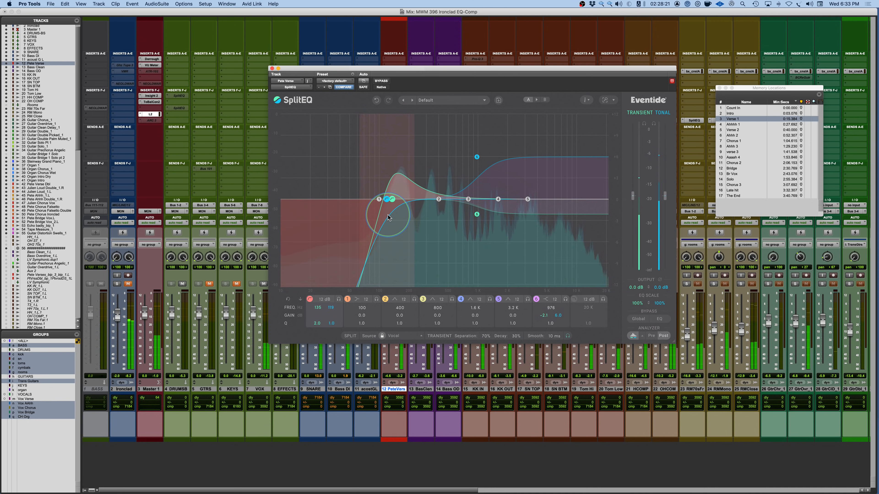
Set the high-pass filter's transient side to about 138 Hz with Q 2.2 and its tonal side to about 121 Hz.
drag(390, 199, 397, 174)
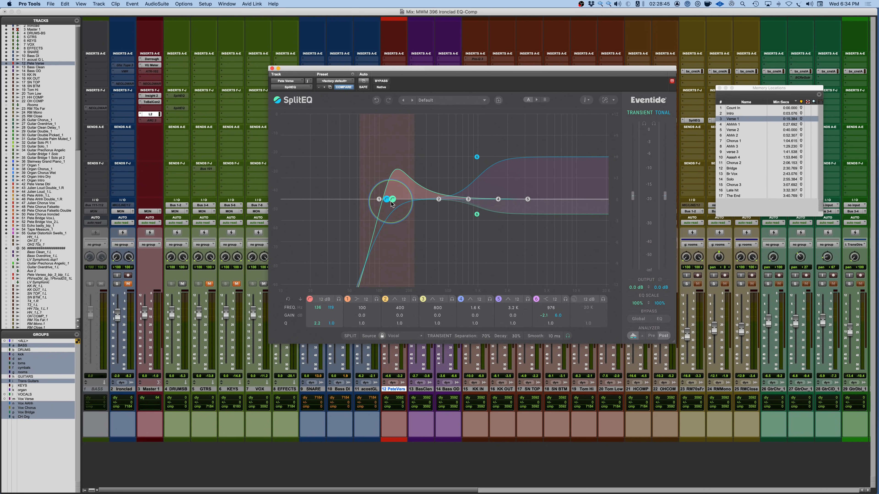
key(space)
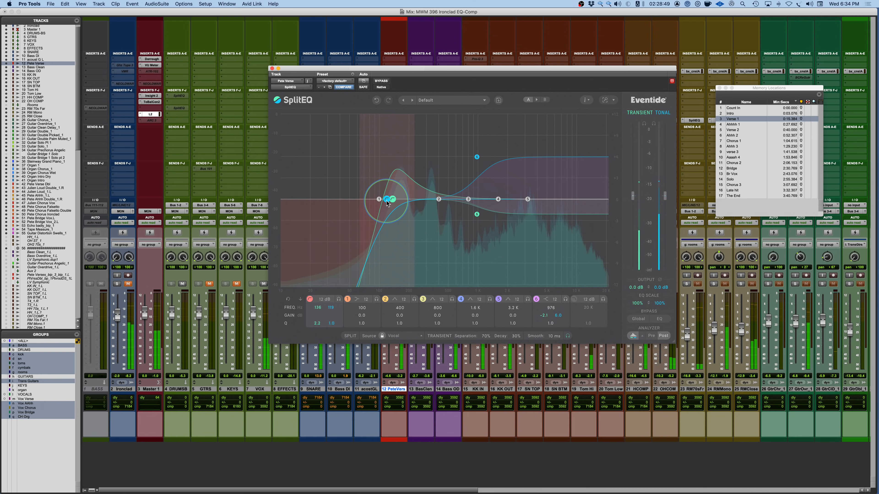
drag(386, 200, 385, 202)
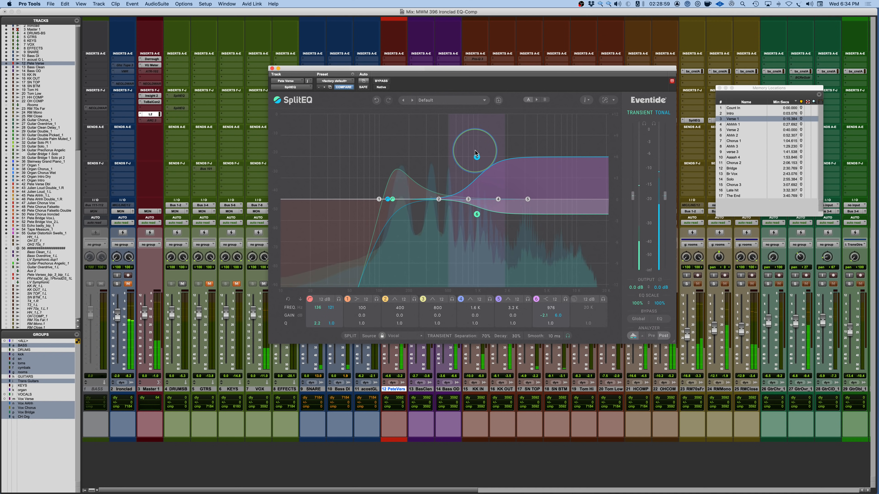
Reverse band 6's high shelf to a transient boost of about 5.8 dB and a tonal cut of about -4.4 dB near 1 kHz.
mouse_move(477, 215)
mouse_down()
mouse_move(477, 161)
mouse_move(474, 232)
mouse_up()
key(space)
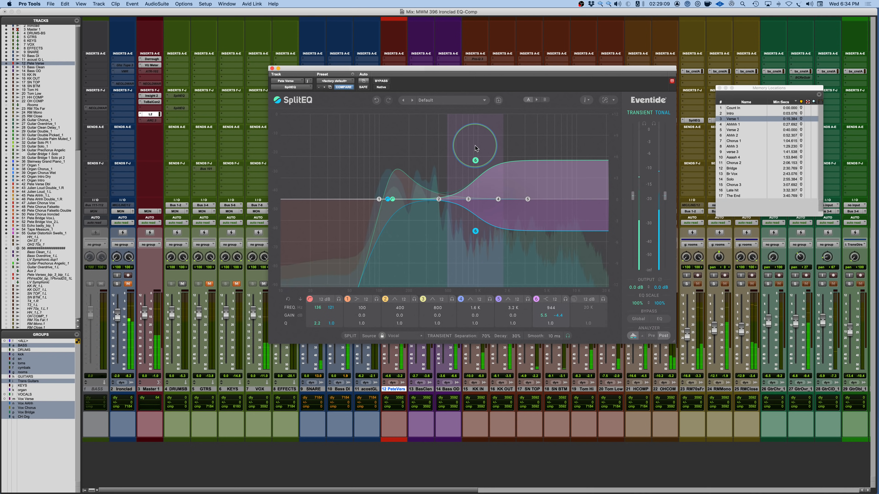
mouse_move(475, 160)
mouse_down()
mouse_move(473, 143)
mouse_move(478, 161)
mouse_up()
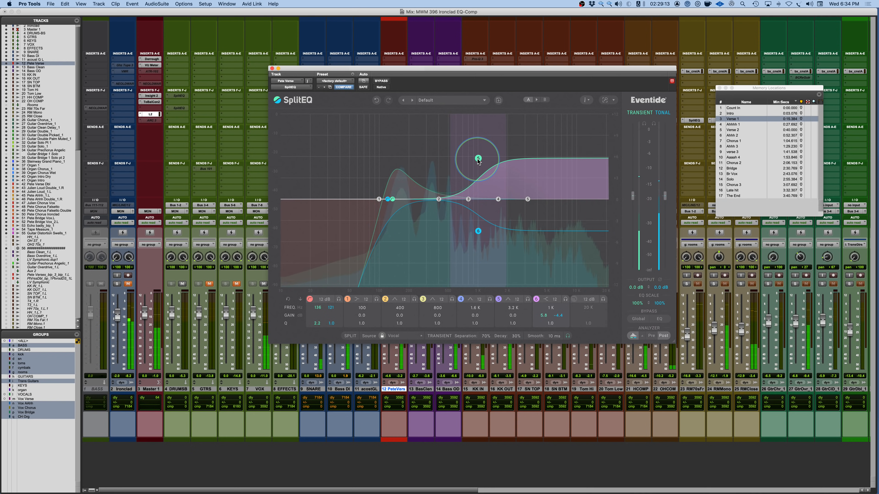
Raise band 6's tonal gain to about 2.7 dB, stop playback, and shift the shelf to about 971 Hz.
drag(478, 231, 478, 185)
key(space)
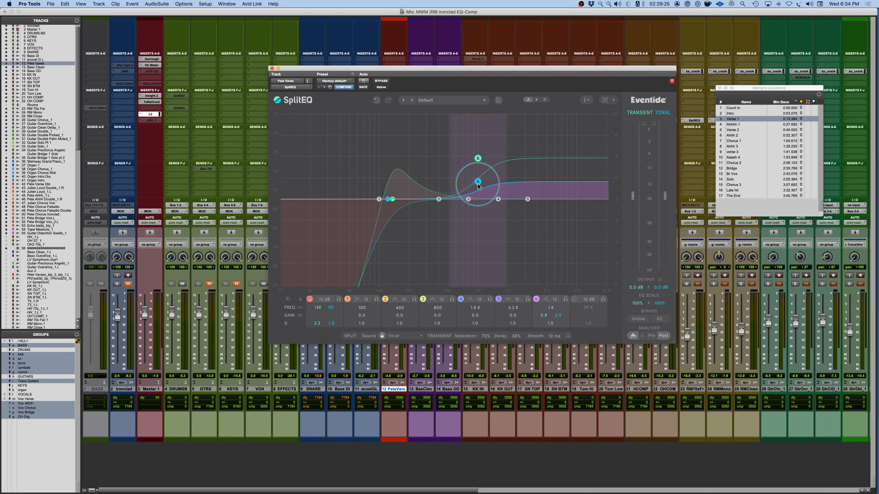
drag(479, 186, 478, 185)
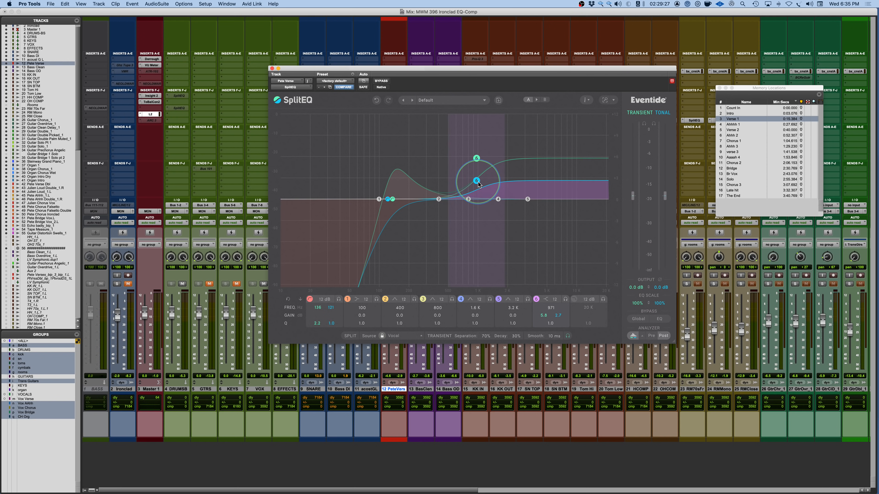